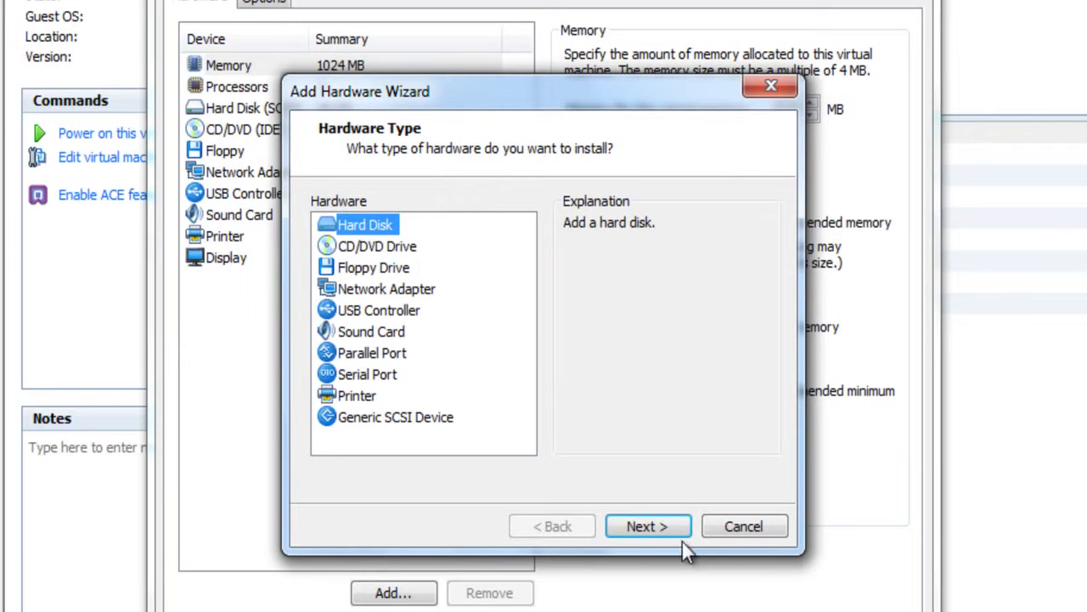
Step: Add a new 1 GB virtual hard disk stored as a single file named Windows Server 2008-2.vmdk
{"action": "left_click", "coordinate": [671, 526]}
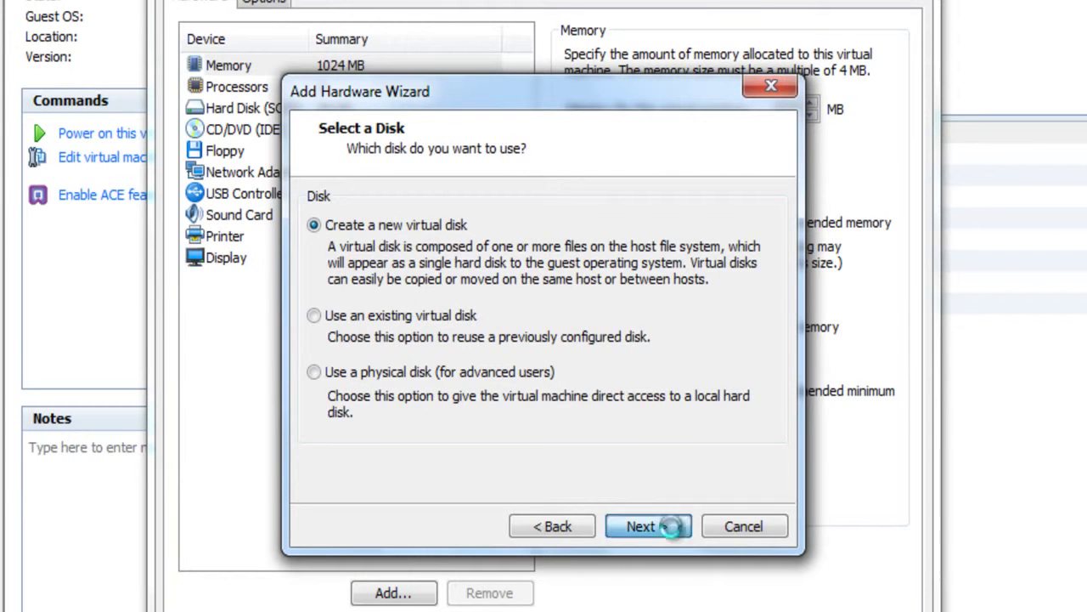
{"action": "left_click", "coordinate": [671, 526]}
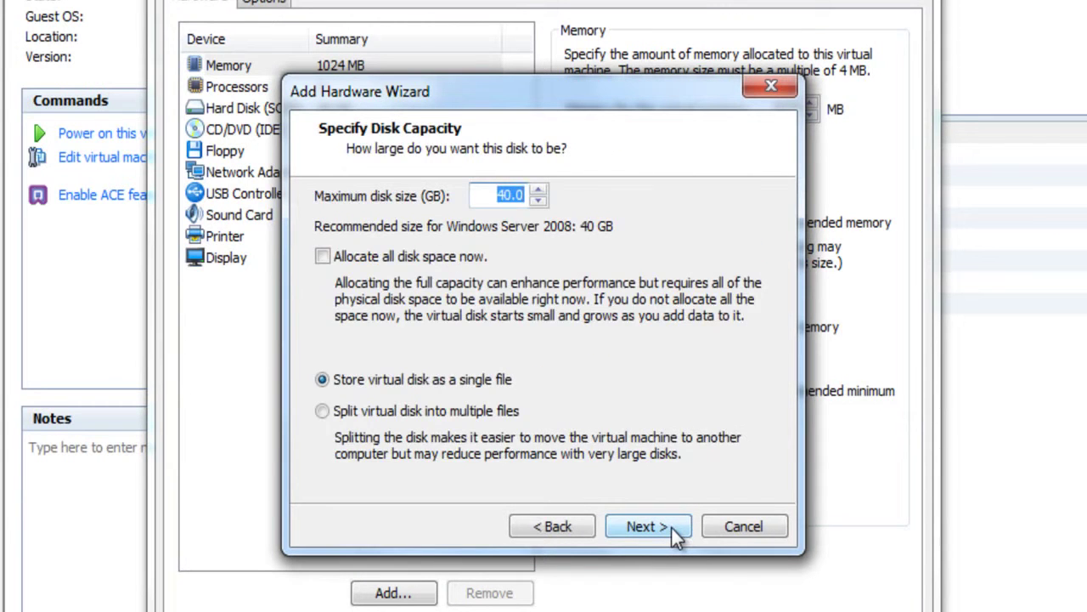
{"action": "type", "text": "8"}
{"action": "left_click", "coordinate": [671, 526]}
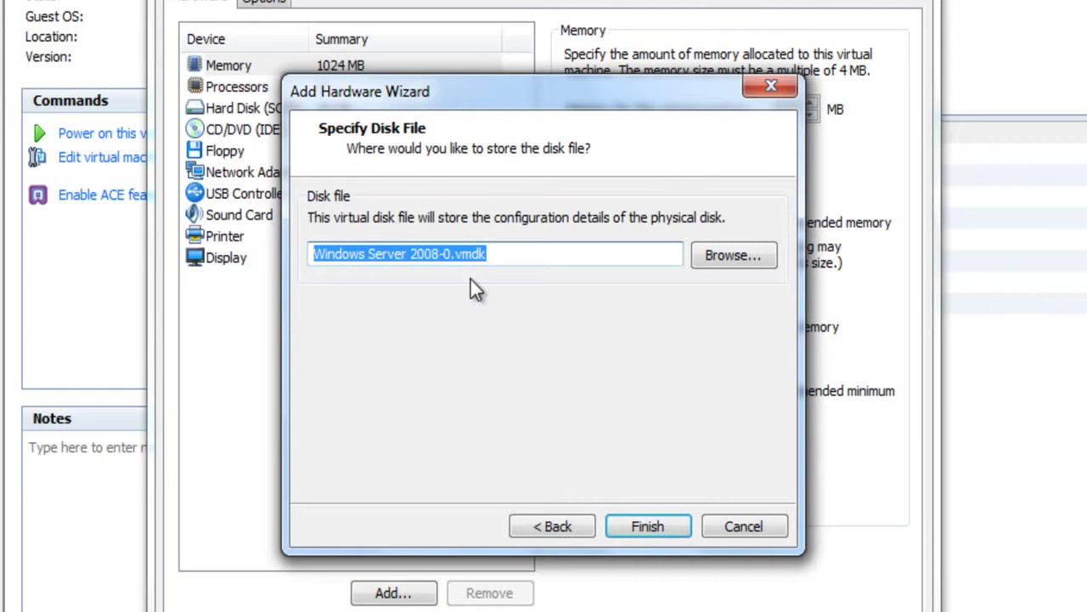
{"action": "left_click", "coordinate": [450, 260]}
{"action": "key", "text": "BackSpace"}
{"action": "type", "text": "2"}
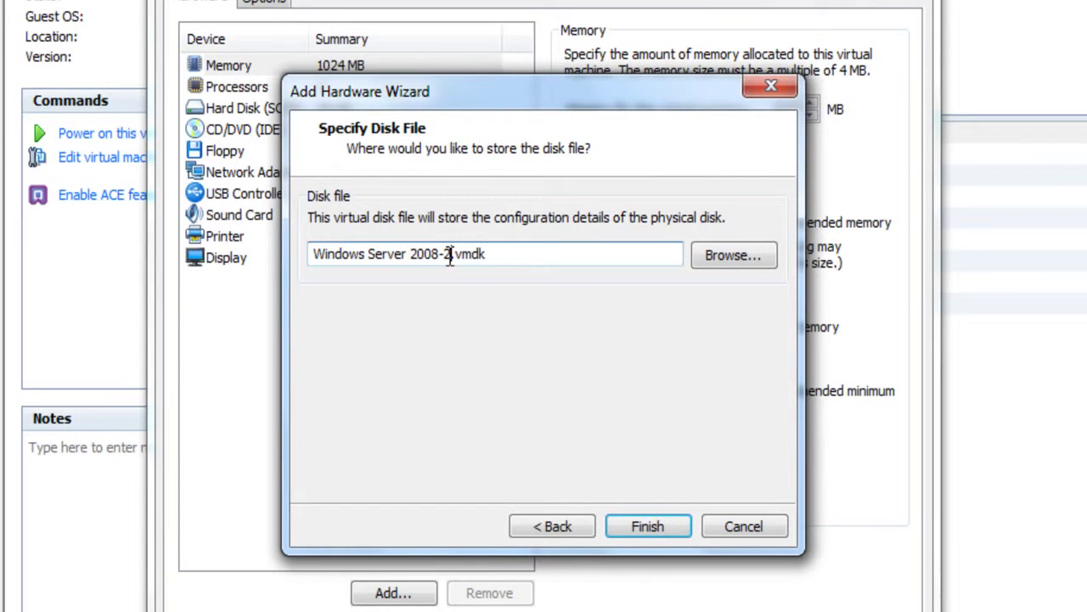
{"action": "key", "text": "Return"}
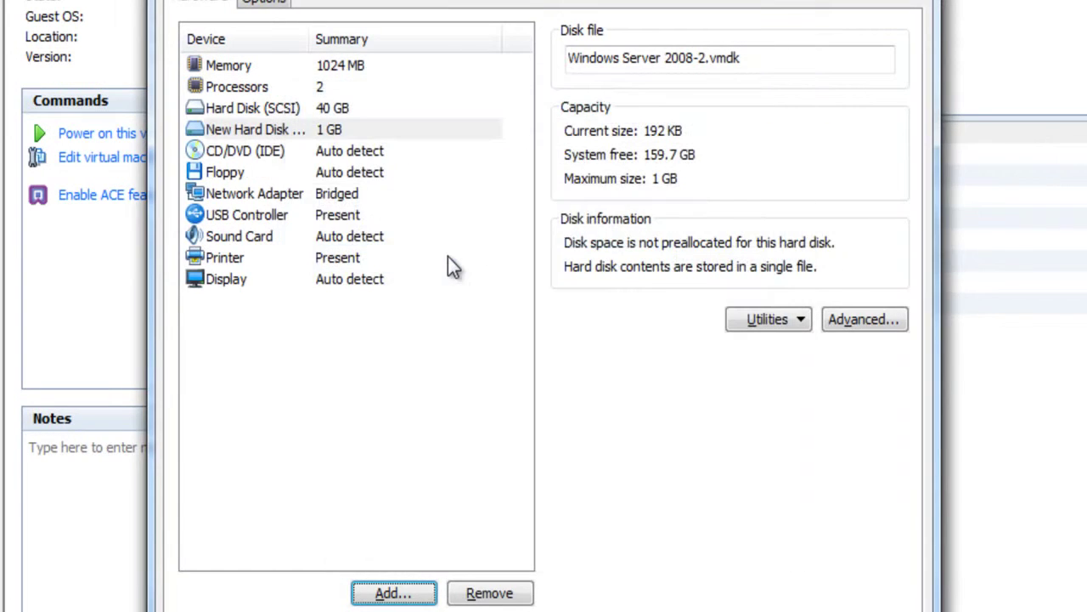
{"action": "left_click_drag", "start_coordinate": [308, 42], "coordinate": [409, 42]}
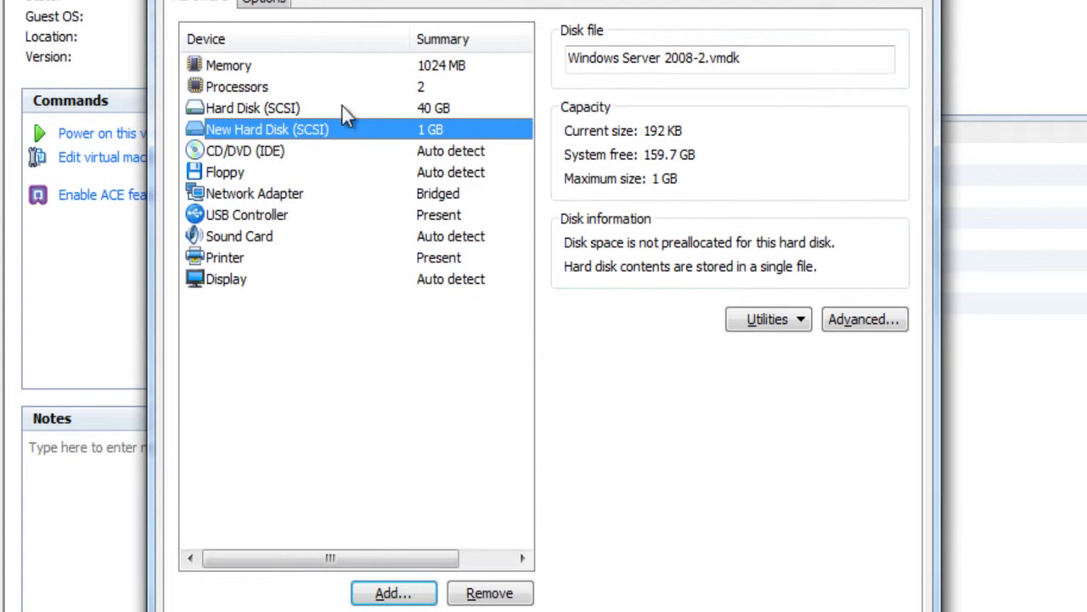
Step: Add another new 1 GB virtual hard disk with the disk file Windows Server 2008-3.vmdk
{"action": "left_click", "coordinate": [414, 595]}
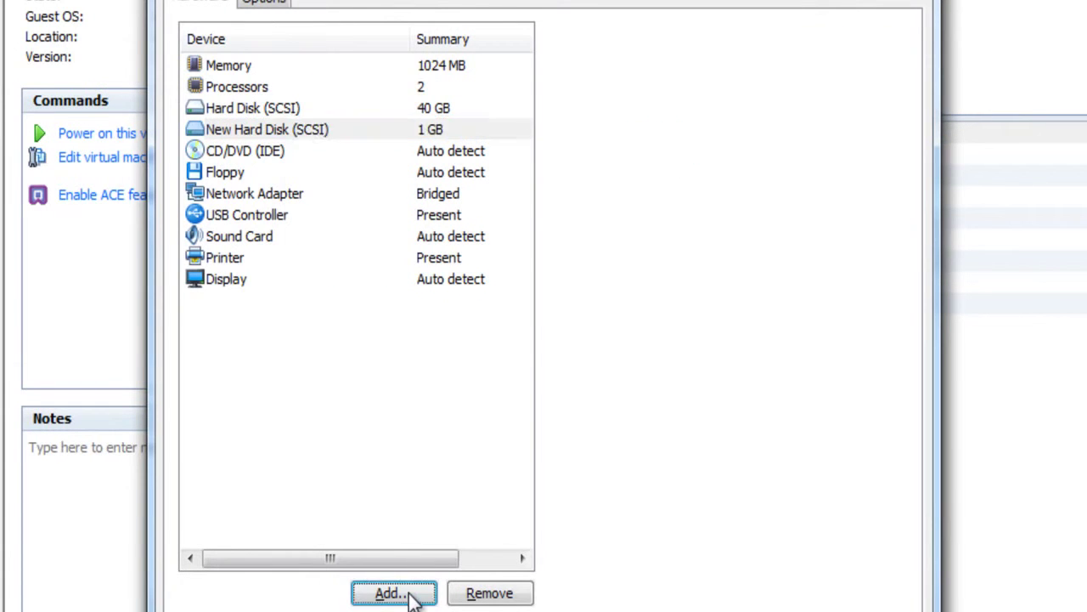
{"action": "left_click", "coordinate": [643, 525]}
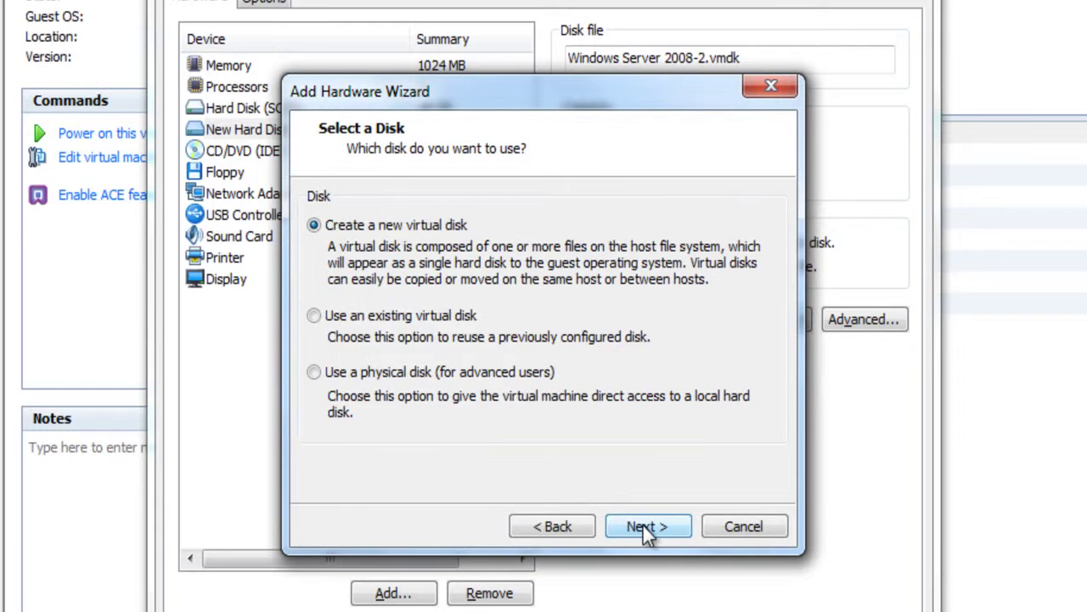
{"action": "left_click", "coordinate": [644, 525]}
{"action": "left_click", "coordinate": [644, 525]}
{"action": "type", "text": "1"}
{"action": "left_click", "coordinate": [644, 525]}
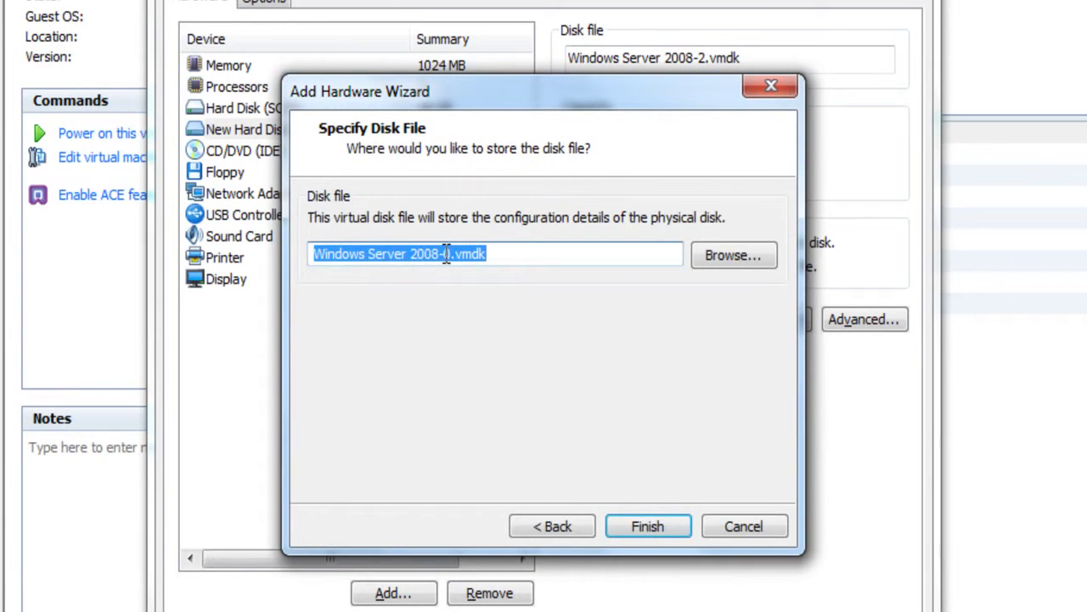
{"action": "left_click", "coordinate": [445, 253]}
{"action": "key", "text": "BackSpace"}
{"action": "type", "text": "3"}
{"action": "left_click", "coordinate": [668, 525]}
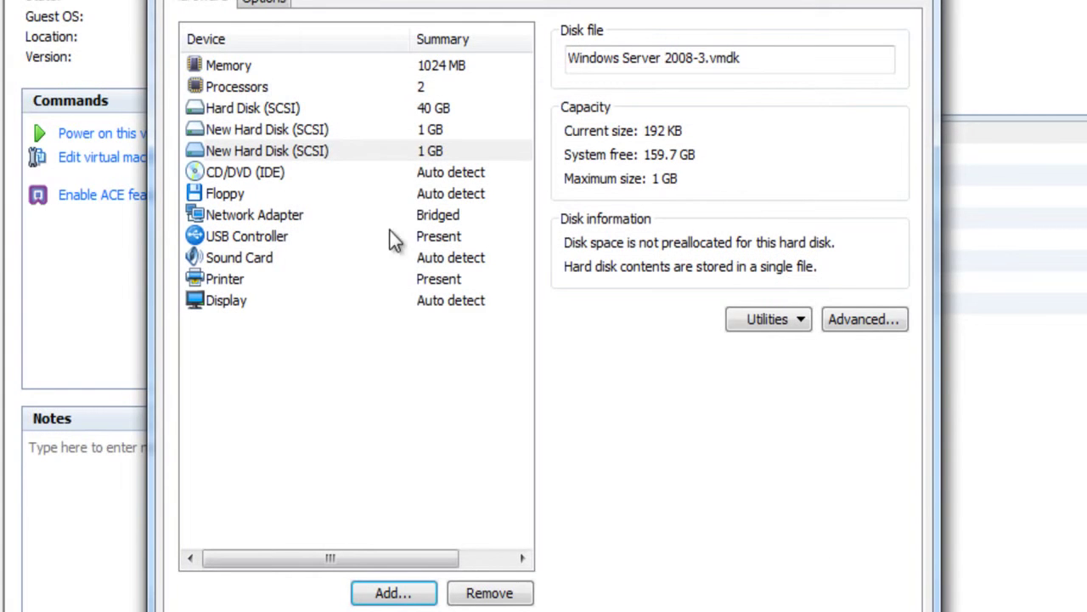
Step: Review the two new disks, accept the virtual machine settings and power on the machine
{"action": "left_click", "coordinate": [333, 133]}
{"action": "left_click", "coordinate": [307, 150]}
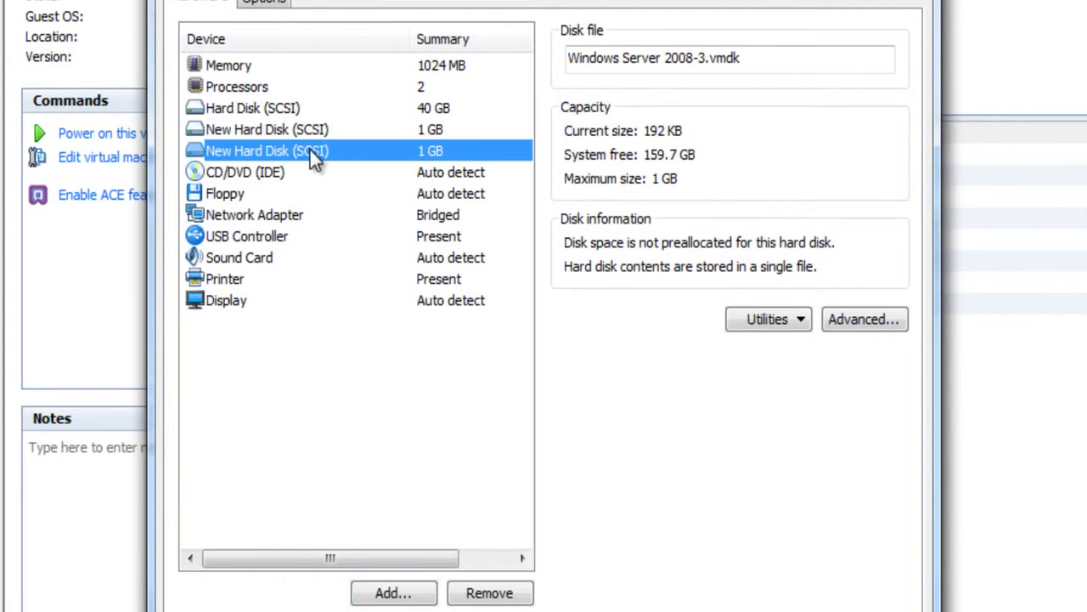
{"action": "key", "text": "Return"}
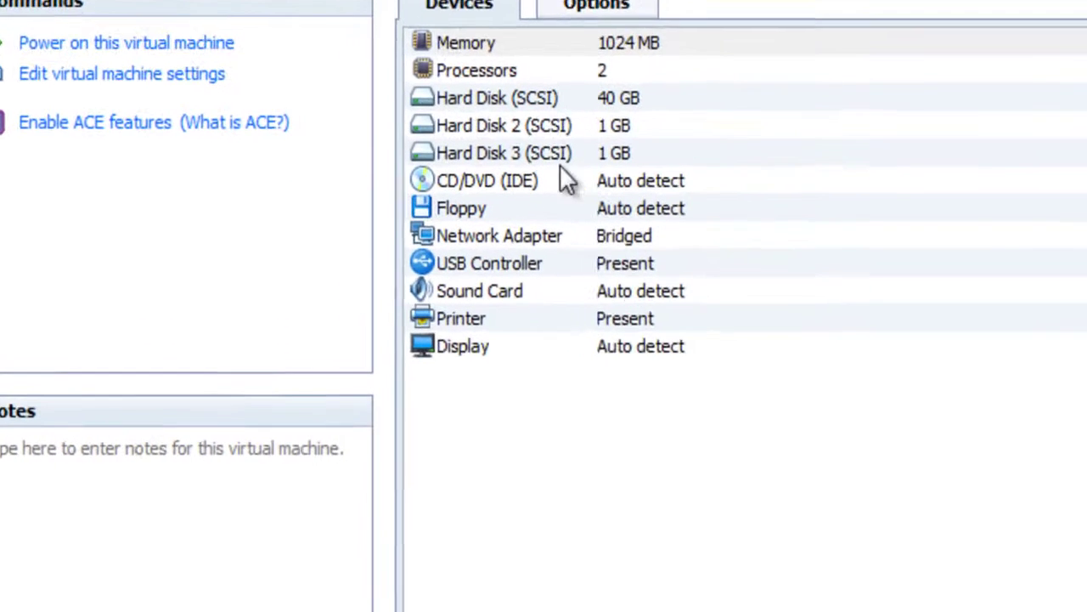
{"action": "left_click", "coordinate": [545, 126]}
{"action": "left_click", "coordinate": [535, 153]}
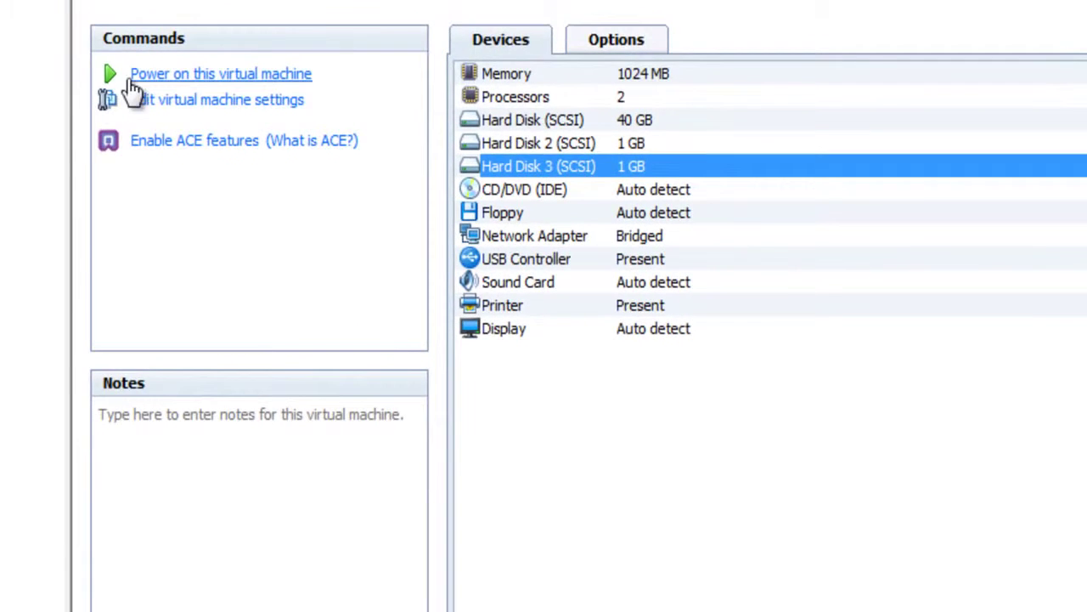
{"action": "left_click", "coordinate": [136, 76]}
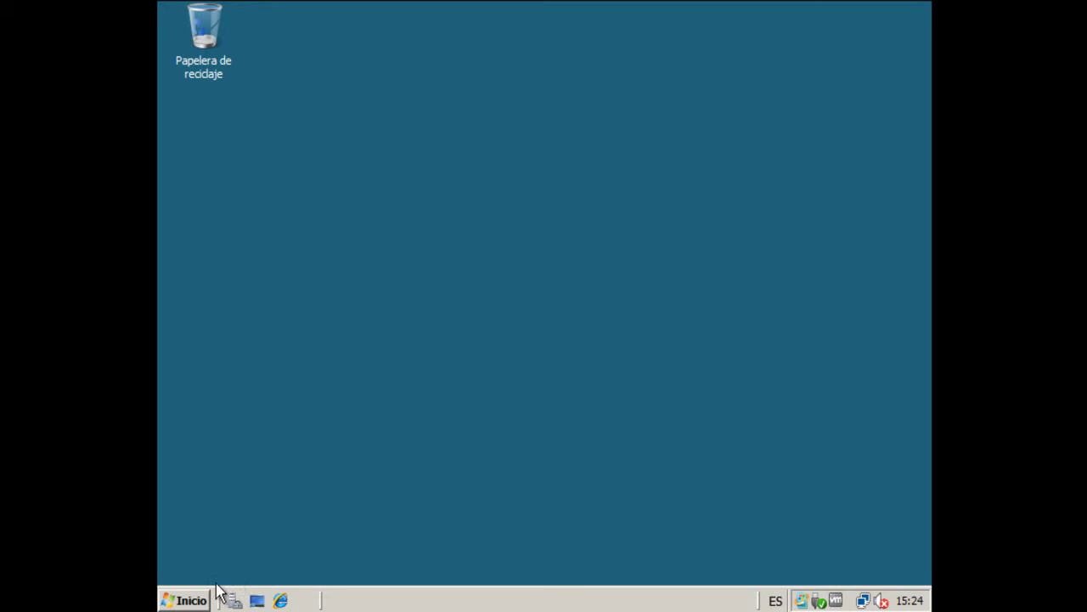
Step: Open the computer's administration console and go to Administración de discos under Almacenamiento
{"action": "left_click", "coordinate": [184, 600]}
{"action": "right_click", "coordinate": [395, 317]}
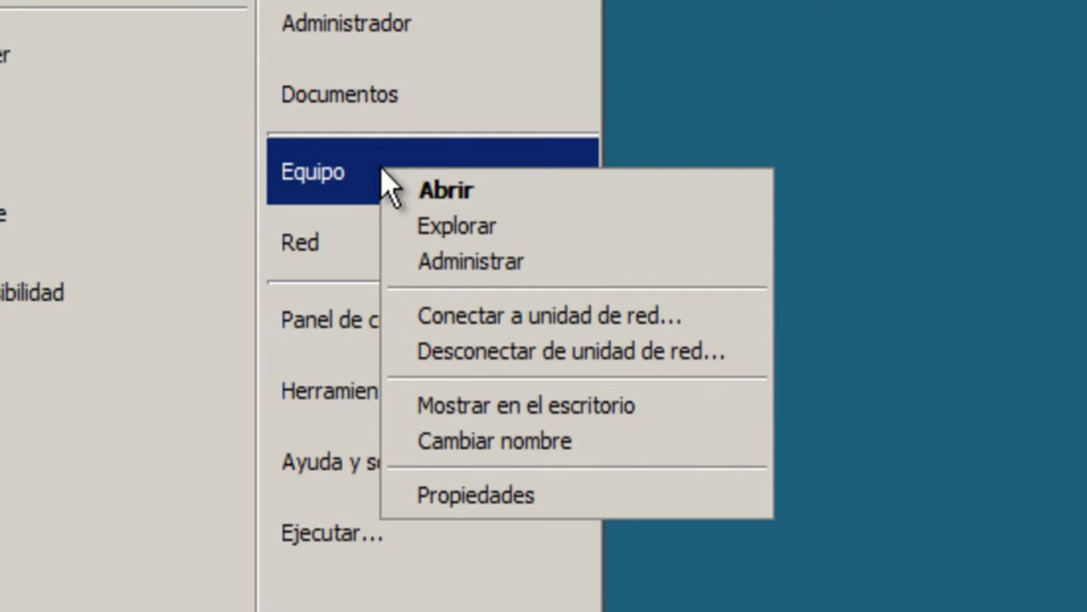
{"action": "left_click", "coordinate": [504, 259]}
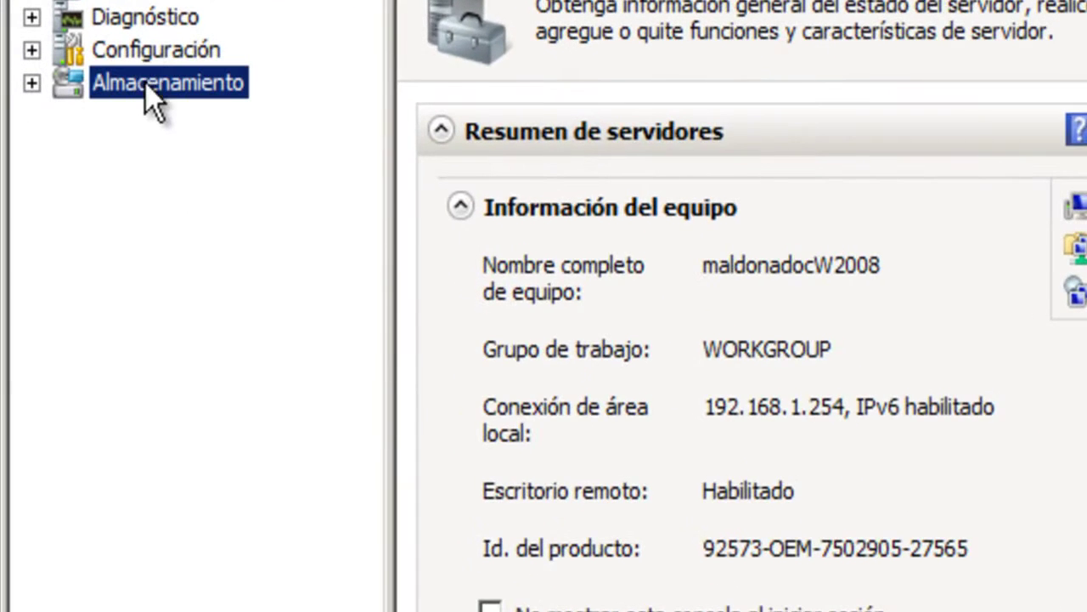
{"action": "left_click", "coordinate": [146, 83]}
{"action": "left_click", "coordinate": [30, 83]}
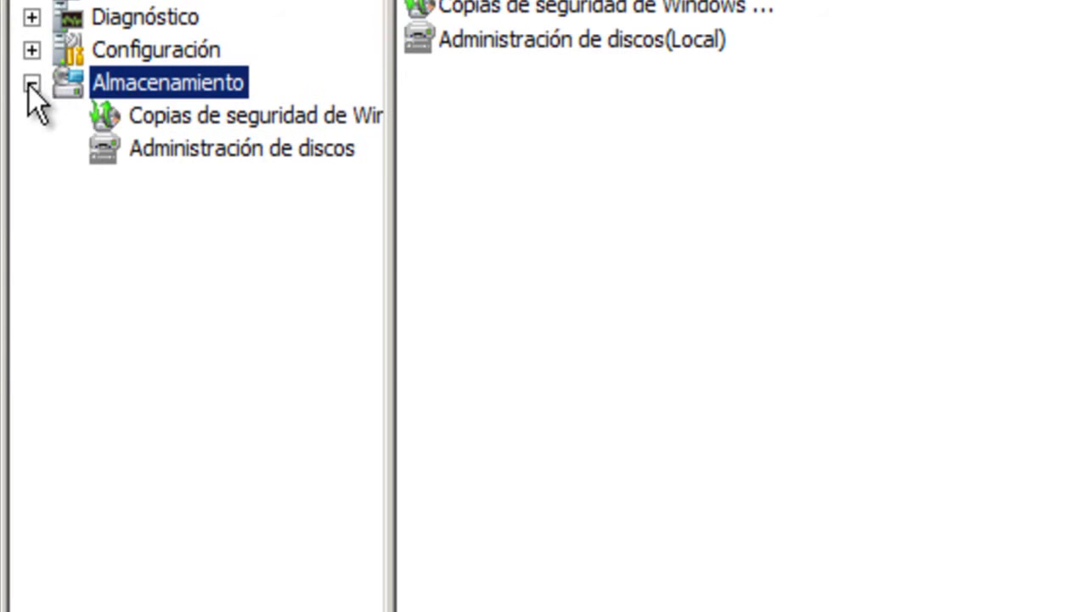
{"action": "left_click", "coordinate": [215, 148]}
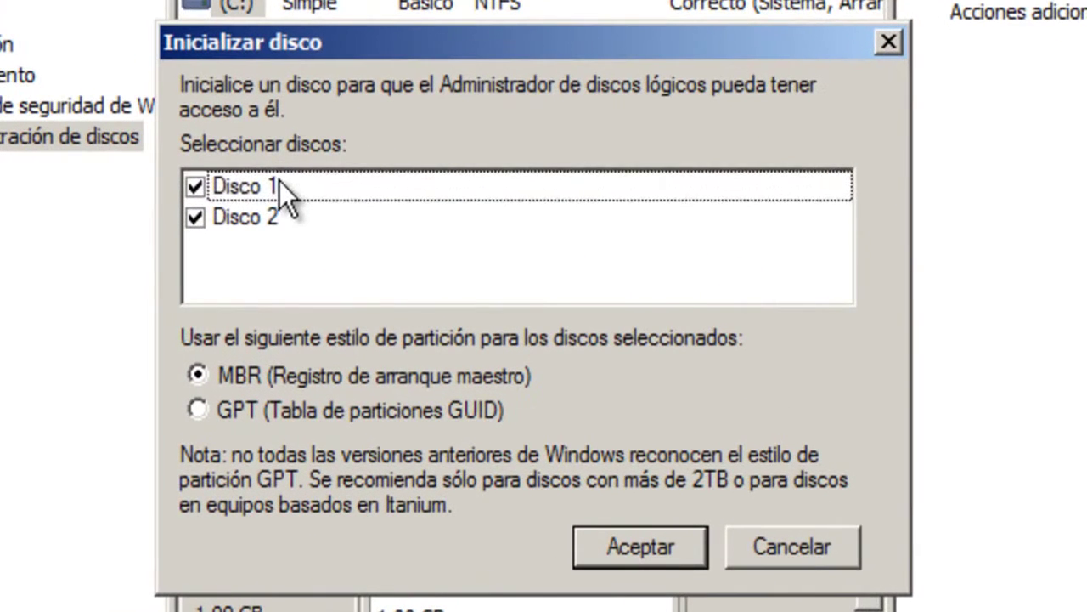
Step: Initialize Disco 1 and Disco 2 with the MBR partition style
{"action": "left_click", "coordinate": [279, 183]}
{"action": "left_click", "coordinate": [265, 213]}
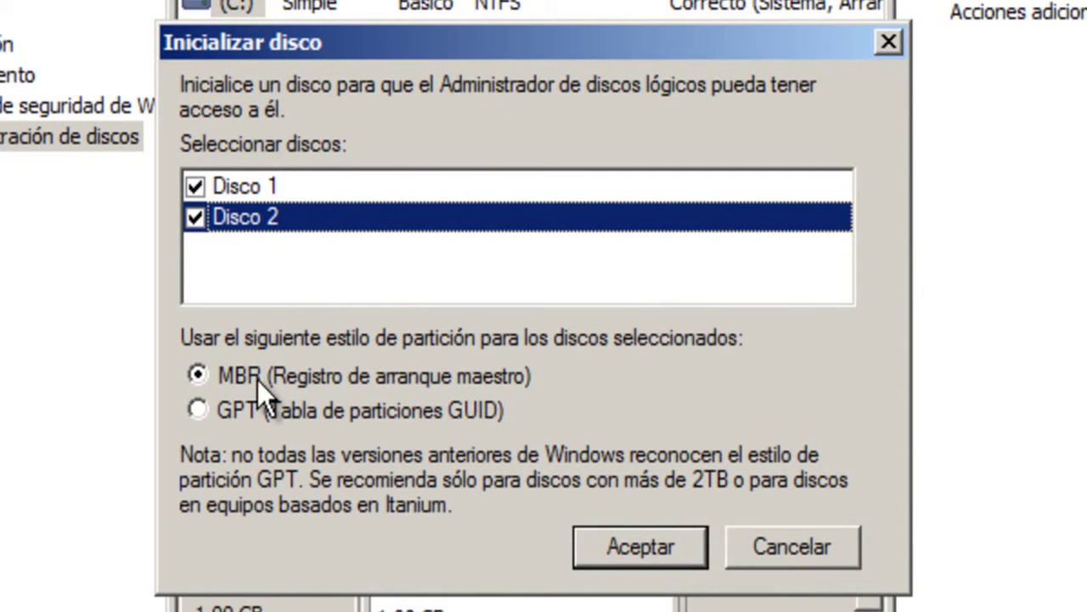
{"action": "left_click", "coordinate": [629, 546]}
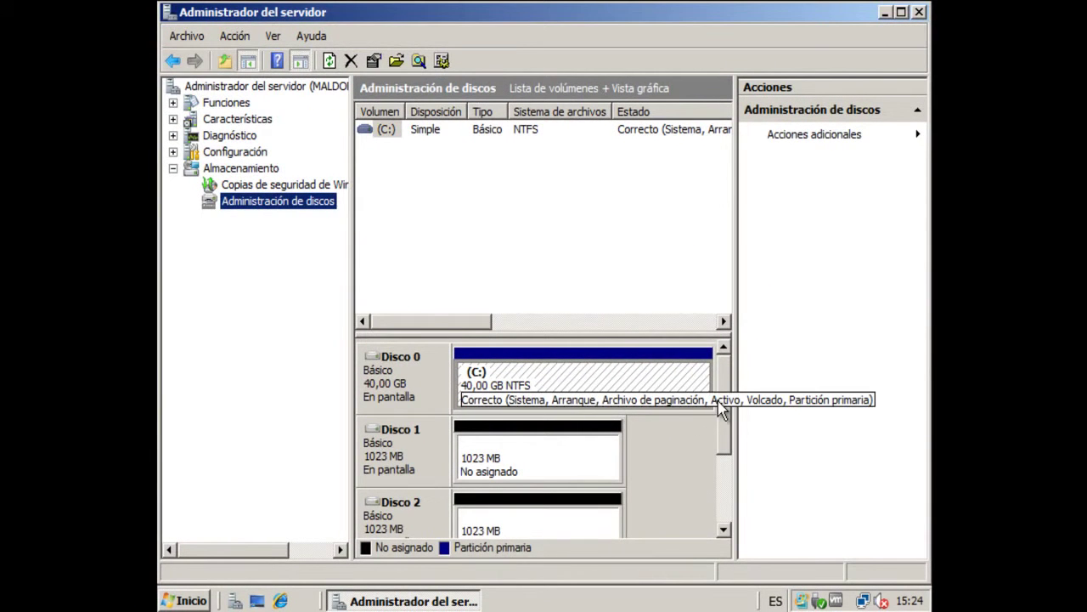
Step: Start a new mirrored volume on Disco 1's unallocated space and add Disco 2, using 1021 MB
{"action": "left_click", "coordinate": [725, 531]}
{"action": "left_click", "coordinate": [575, 390]}
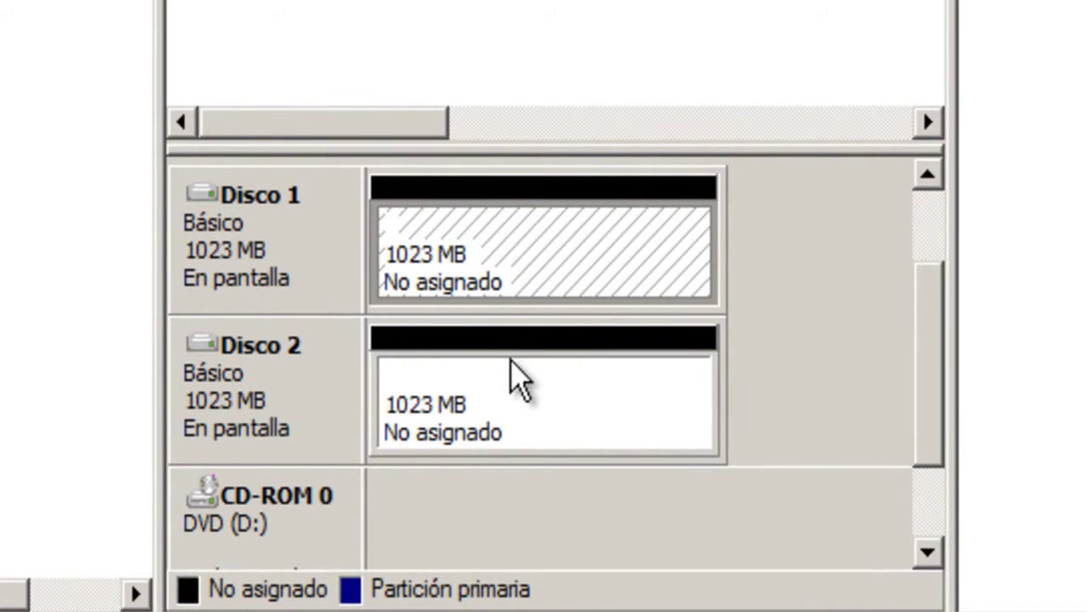
{"action": "left_click", "coordinate": [518, 415]}
{"action": "left_click", "coordinate": [530, 281]}
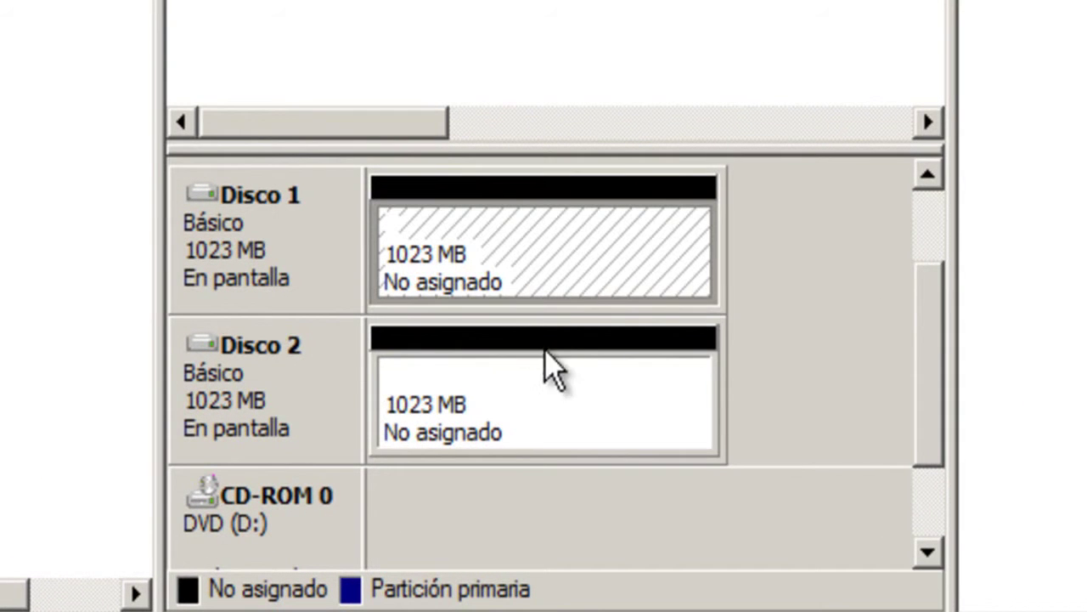
{"action": "right_click", "coordinate": [596, 281]}
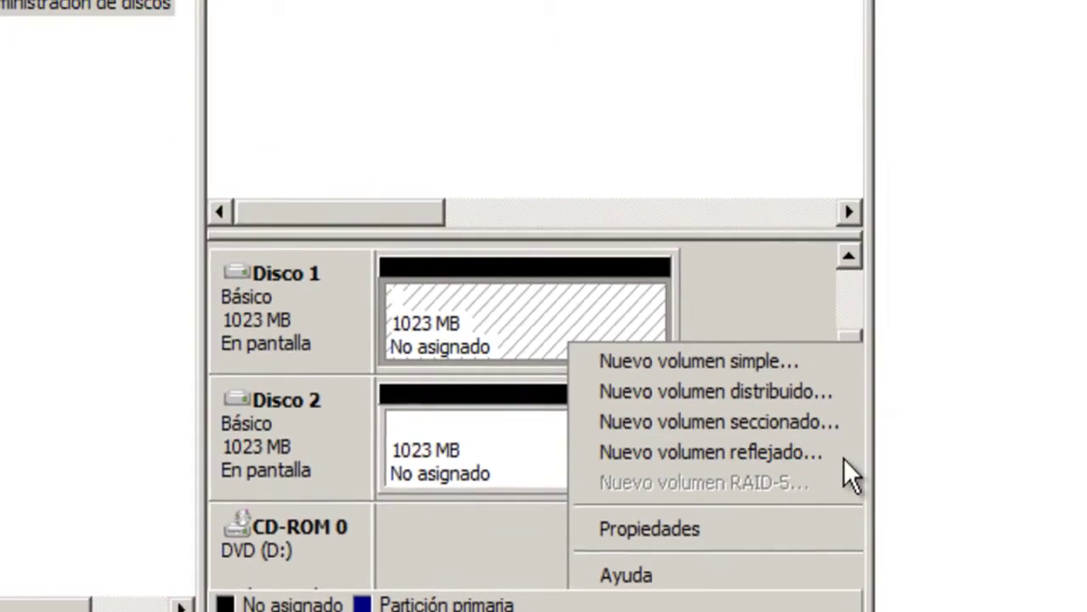
{"action": "left_click", "coordinate": [923, 416]}
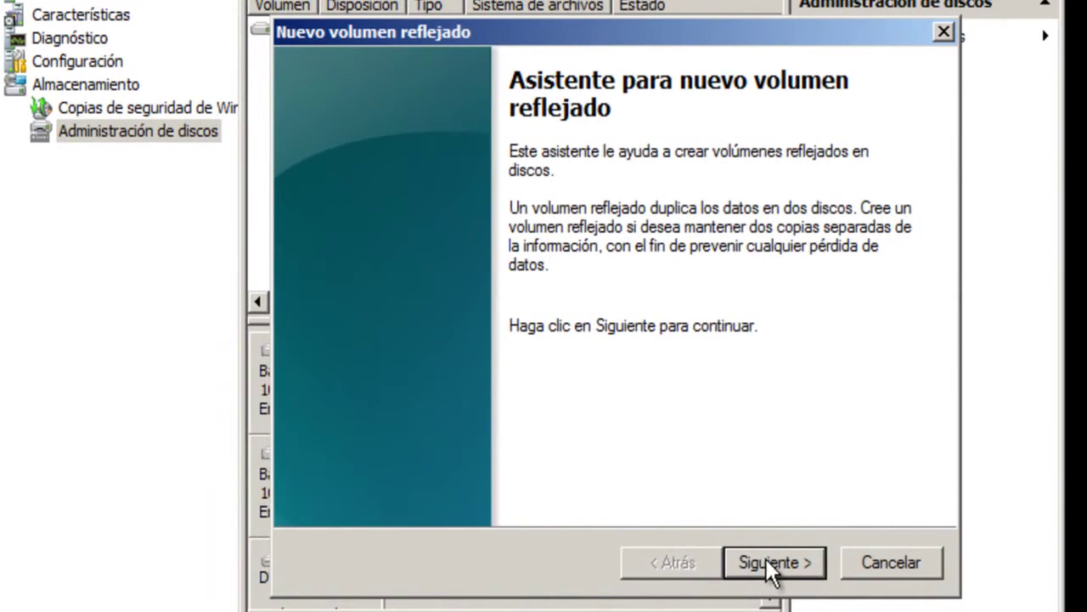
{"action": "left_click", "coordinate": [941, 505]}
{"action": "left_click", "coordinate": [461, 250]}
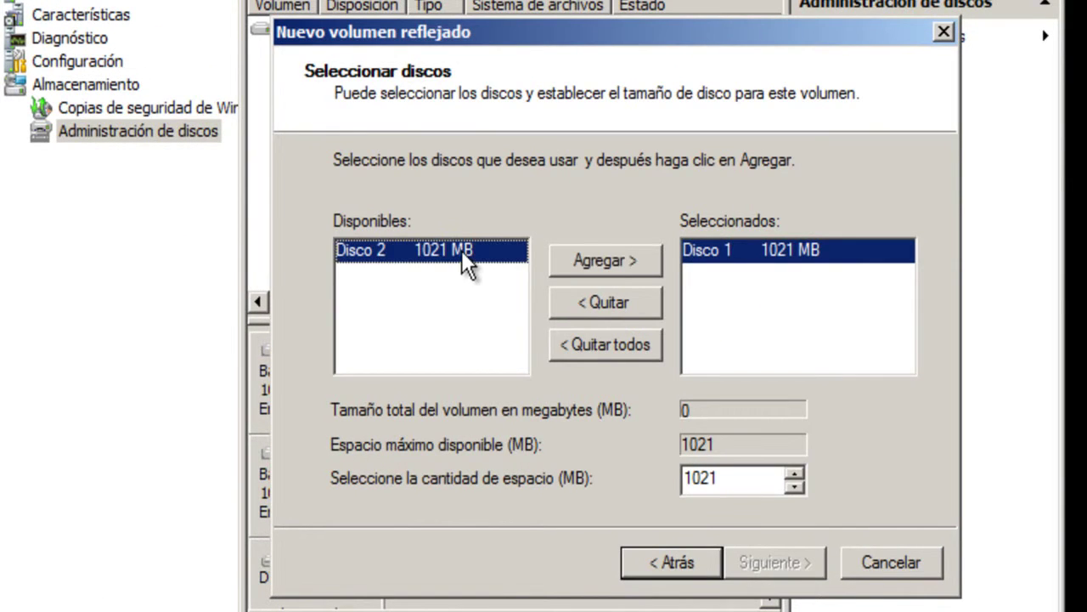
{"action": "left_click", "coordinate": [580, 260]}
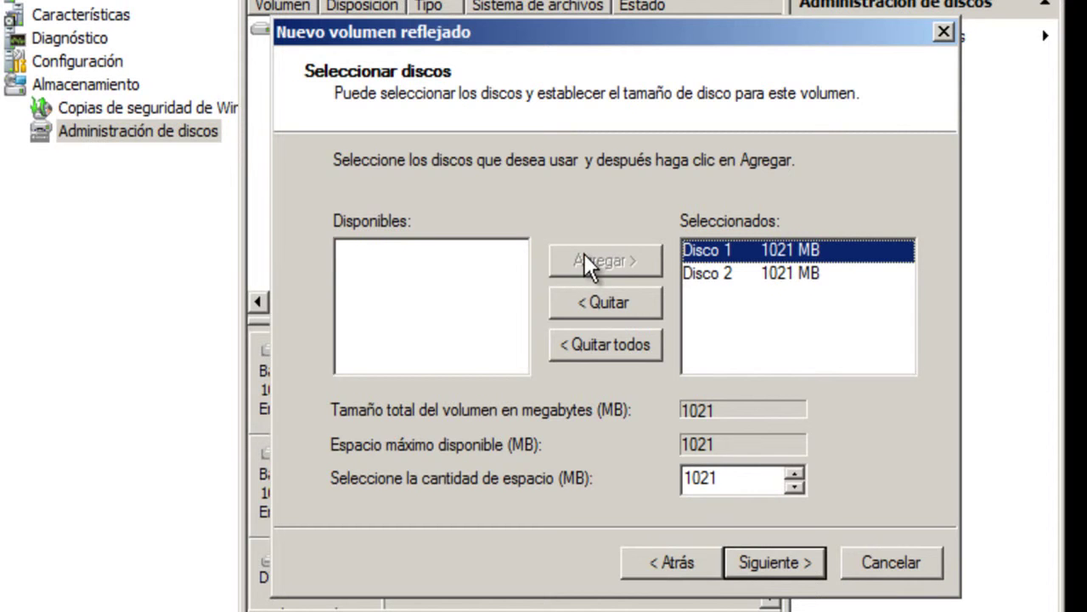
{"action": "left_click", "coordinate": [776, 557]}
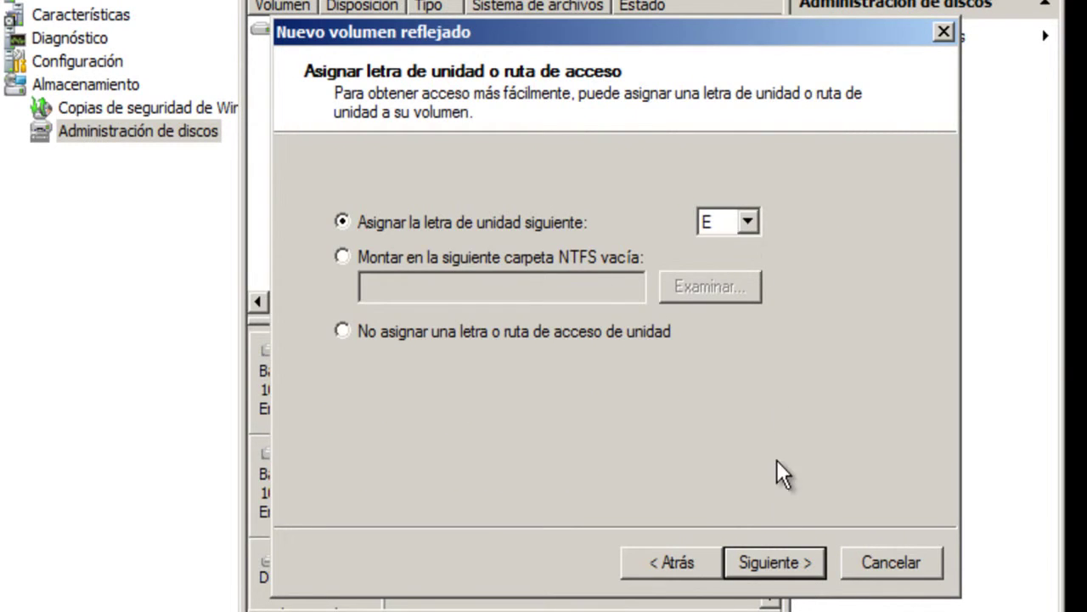
Step: Assign drive letter E, format as NTFS with the label RAID, and create the mirrored volume, accepting conversion to dynamic disks
{"action": "left_click", "coordinate": [776, 561]}
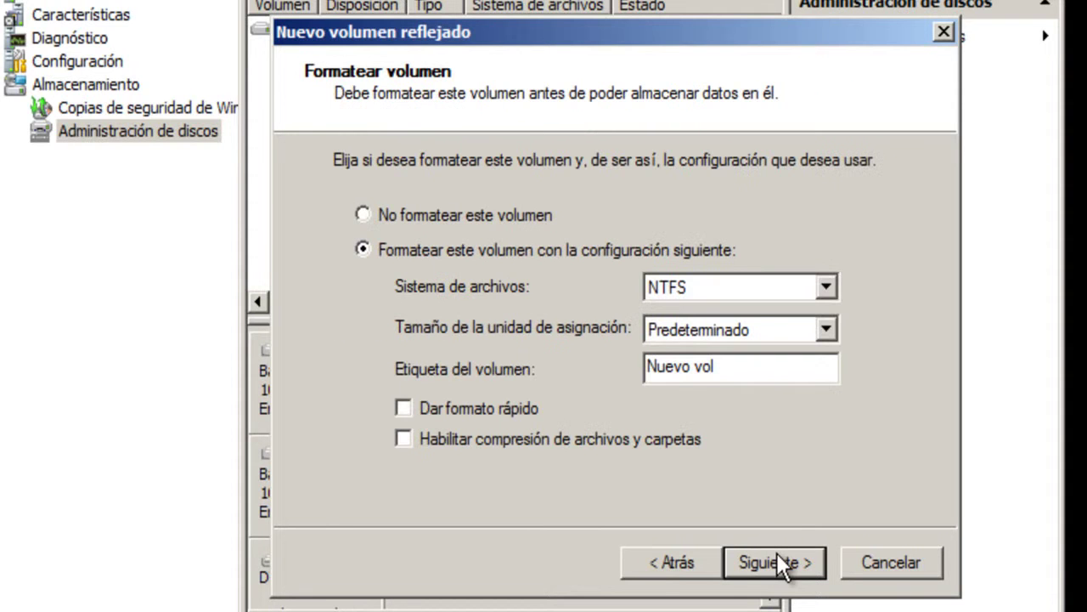
{"action": "left_click_drag", "start_coordinate": [714, 366], "coordinate": [594, 363]}
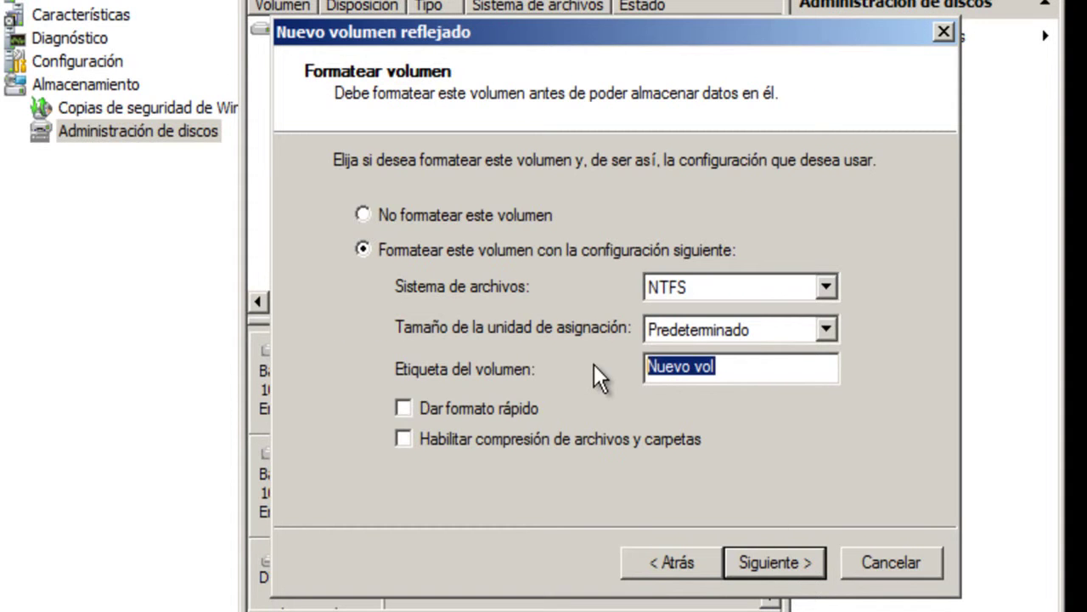
{"action": "type", "text": "RAID"}
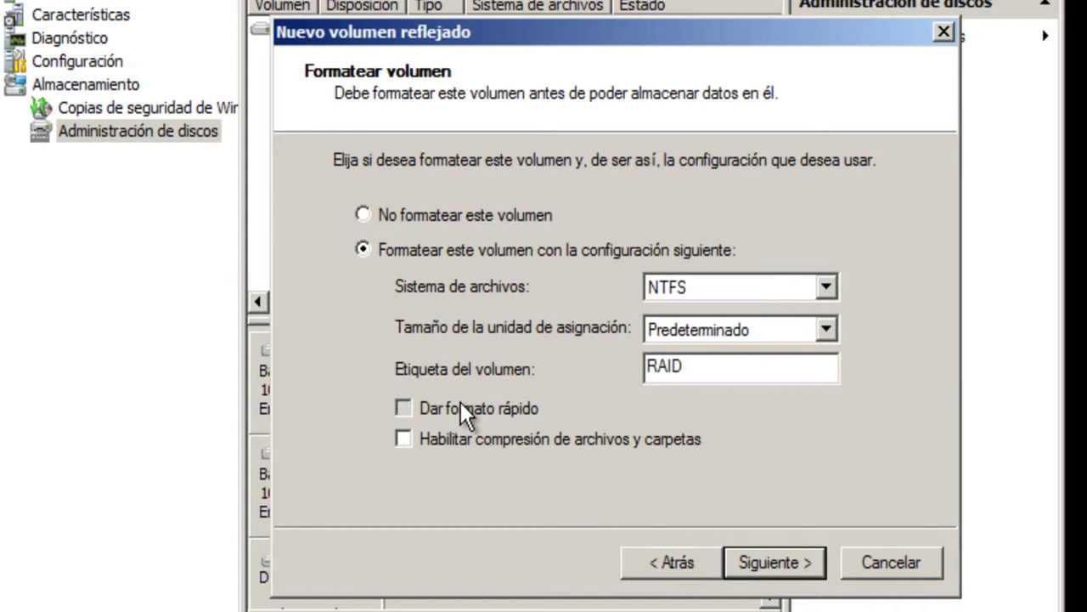
{"action": "left_click", "coordinate": [774, 557]}
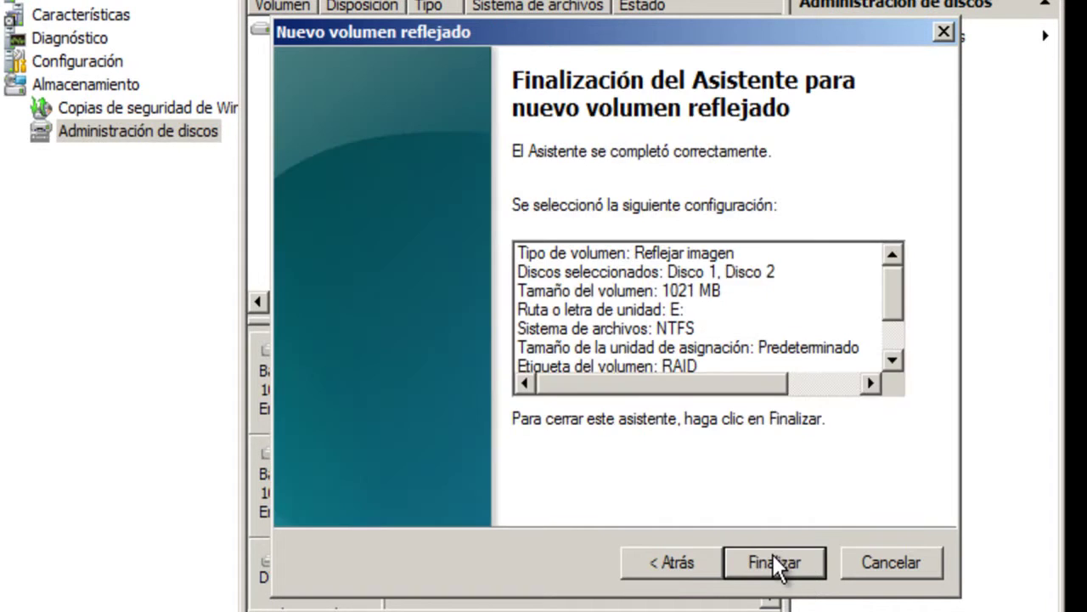
{"action": "left_click", "coordinate": [772, 554]}
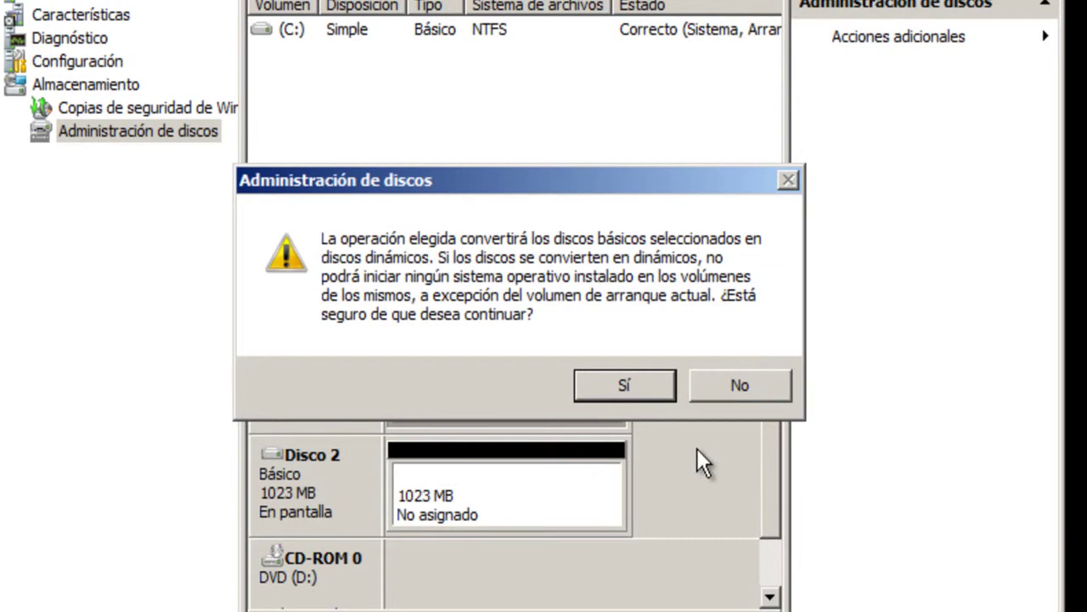
{"action": "left_click", "coordinate": [625, 386]}
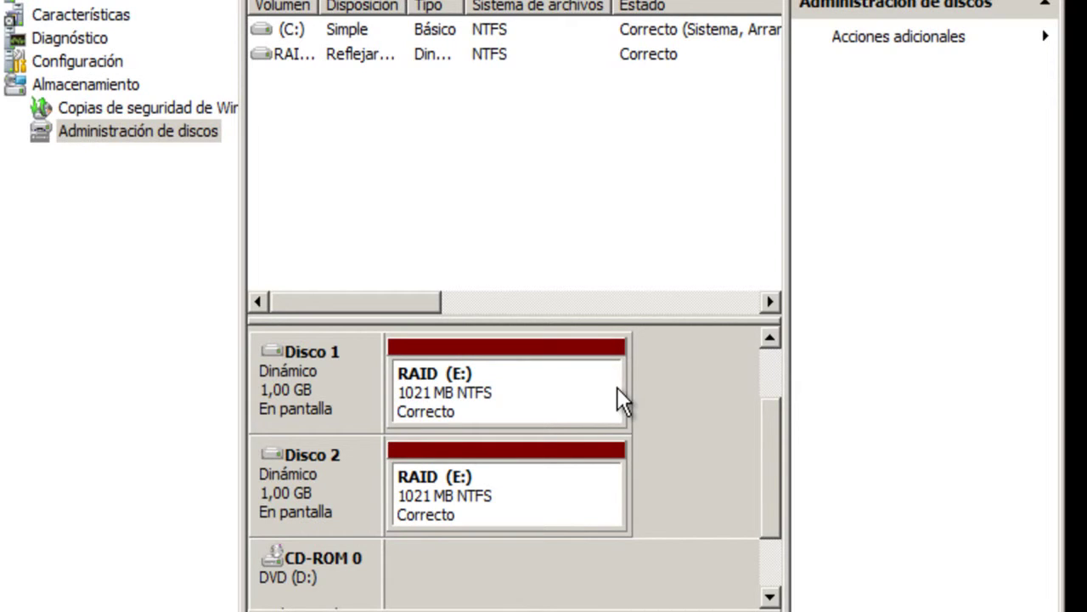
Step: Check the RAID volume on Disco 1 and Disco 2 and open the RAID (E:) drive from Equipo
{"action": "left_click", "coordinate": [505, 413]}
{"action": "left_click", "coordinate": [501, 460]}
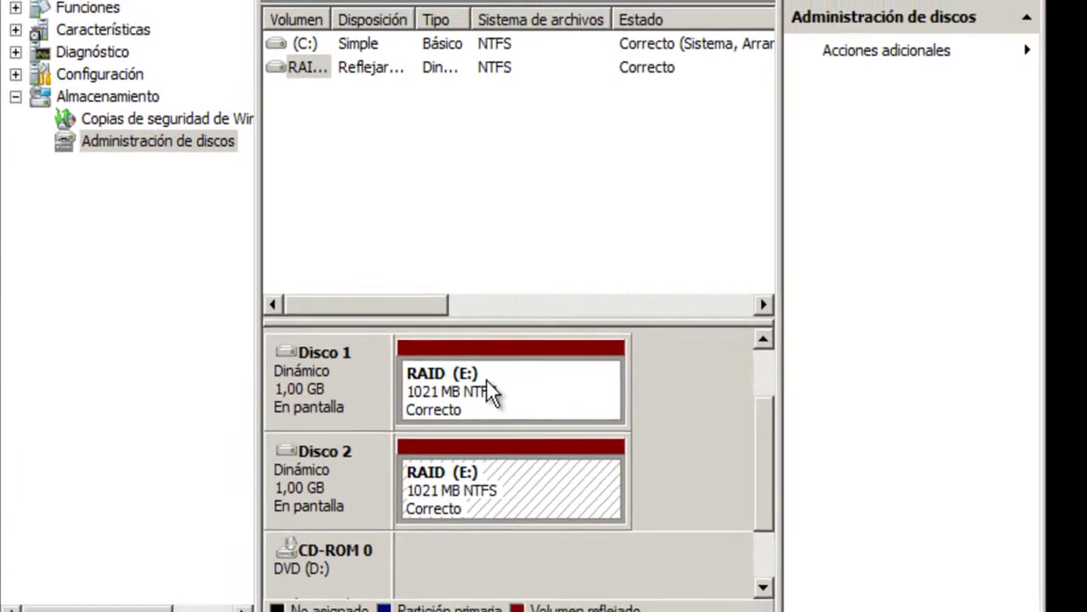
{"action": "key", "text": "super"}
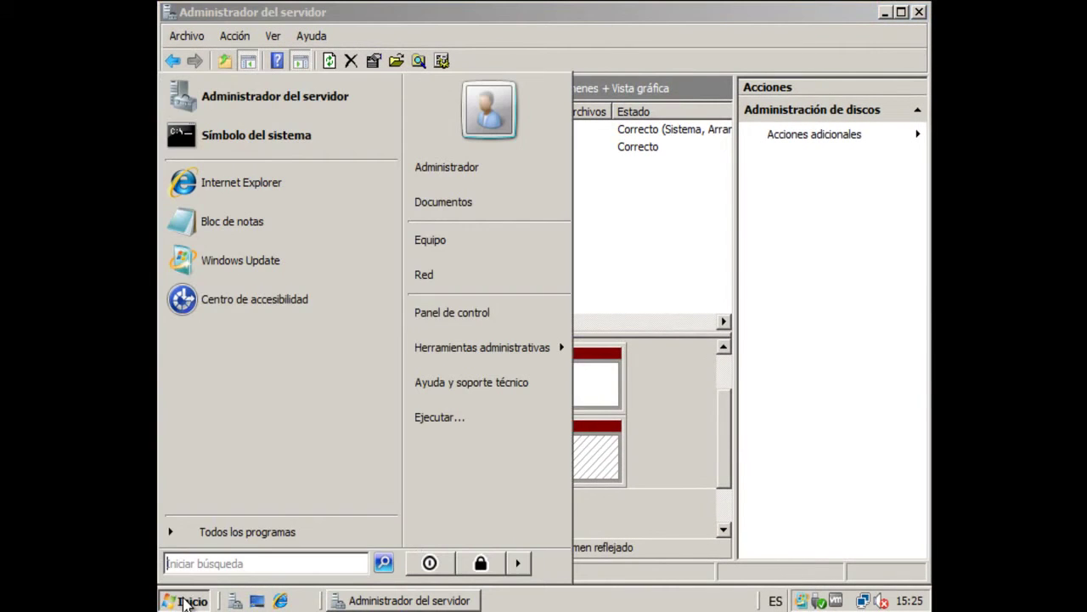
{"action": "left_click", "coordinate": [457, 253]}
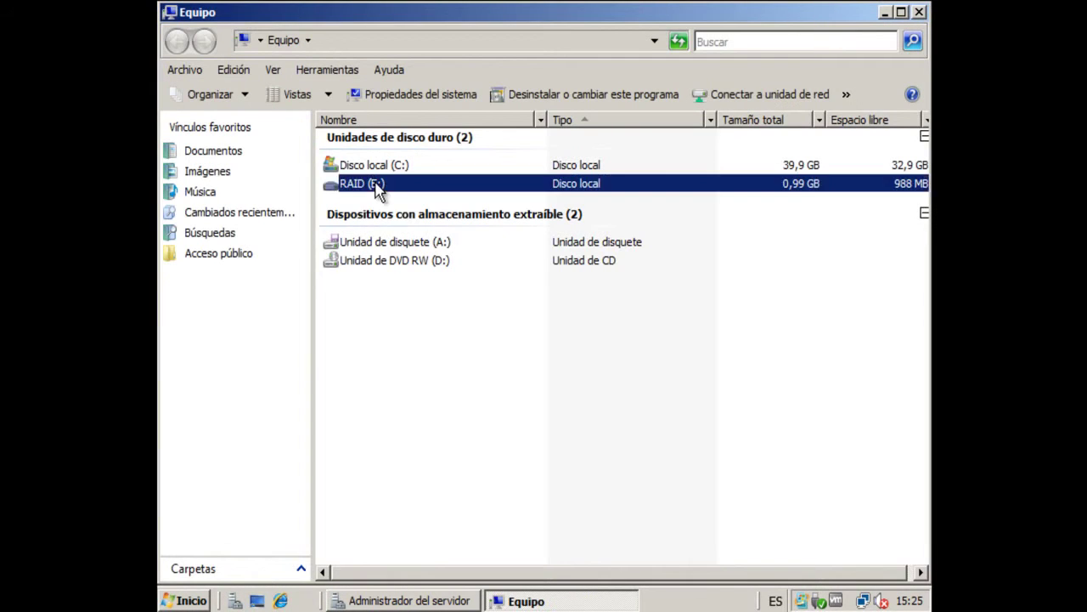
{"action": "double_click", "coordinate": [374, 185]}
Step: Create a folder named SMR on the RAID (E:) drive and open it
{"action": "right_click", "coordinate": [424, 212]}
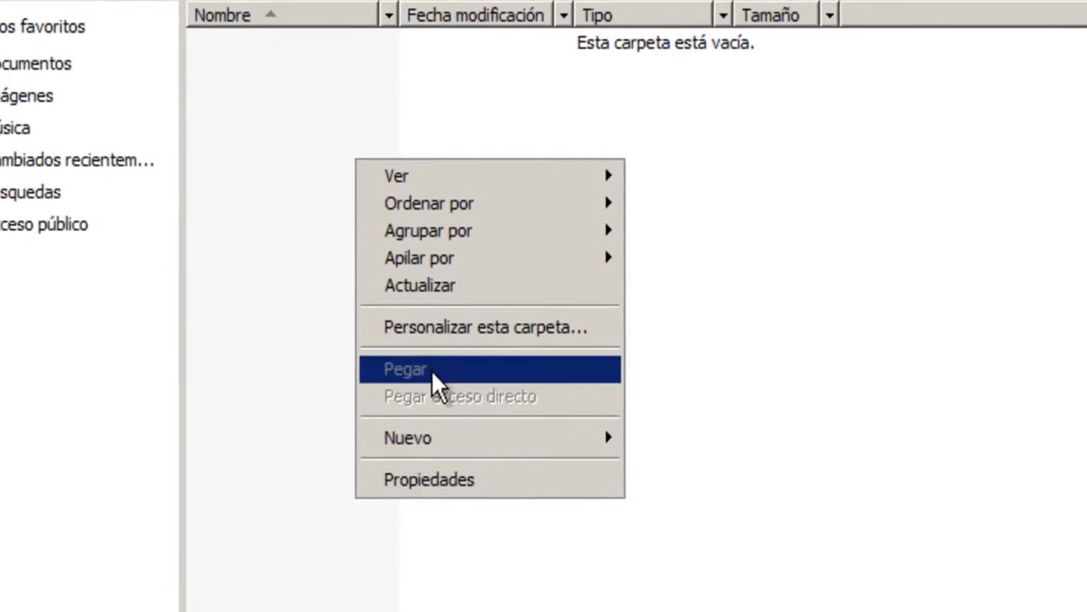
{"action": "mouse_move", "coordinate": [536, 391]}
{"action": "left_click", "coordinate": [667, 440]}
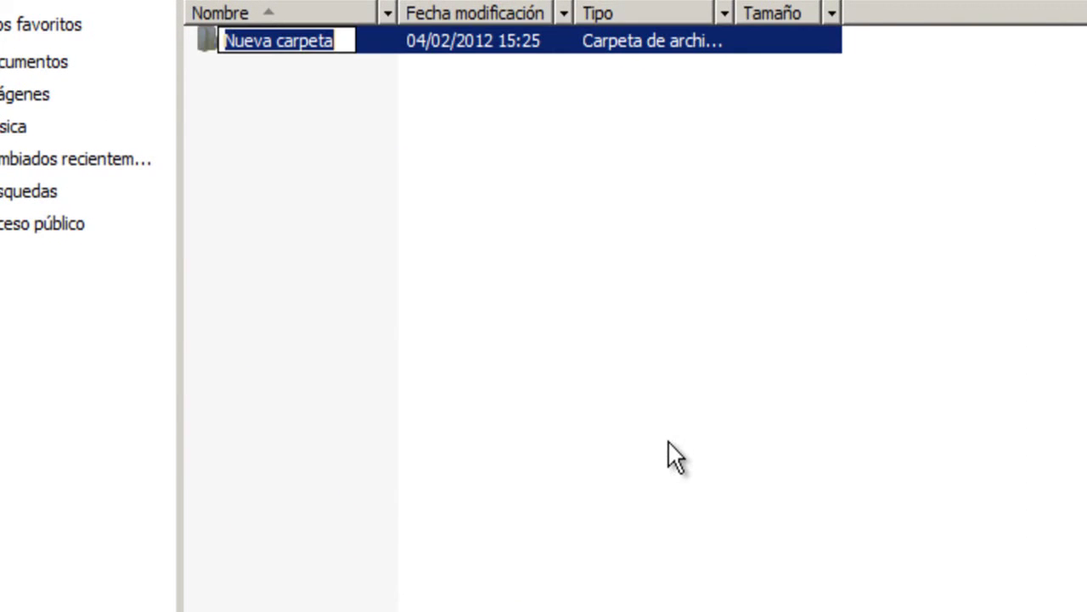
{"action": "type", "text": "SMR"}
{"action": "key", "text": "Return"}
{"action": "key", "text": "Return"}
Step: Create a new text document in the SMR folder, named with the author's user name
{"action": "right_click", "coordinate": [305, 156]}
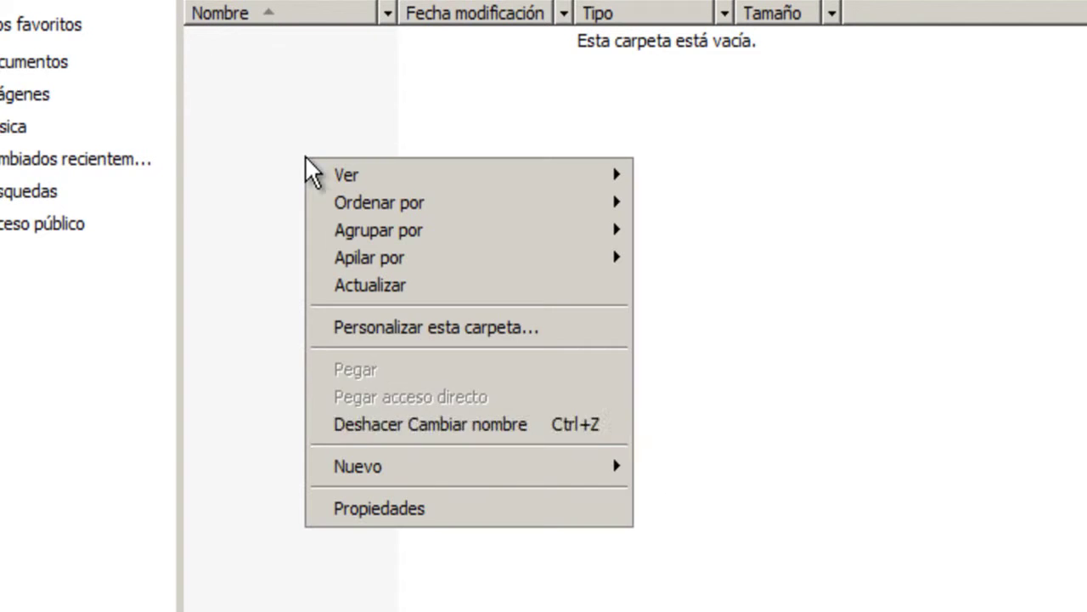
{"action": "mouse_move", "coordinate": [485, 466]}
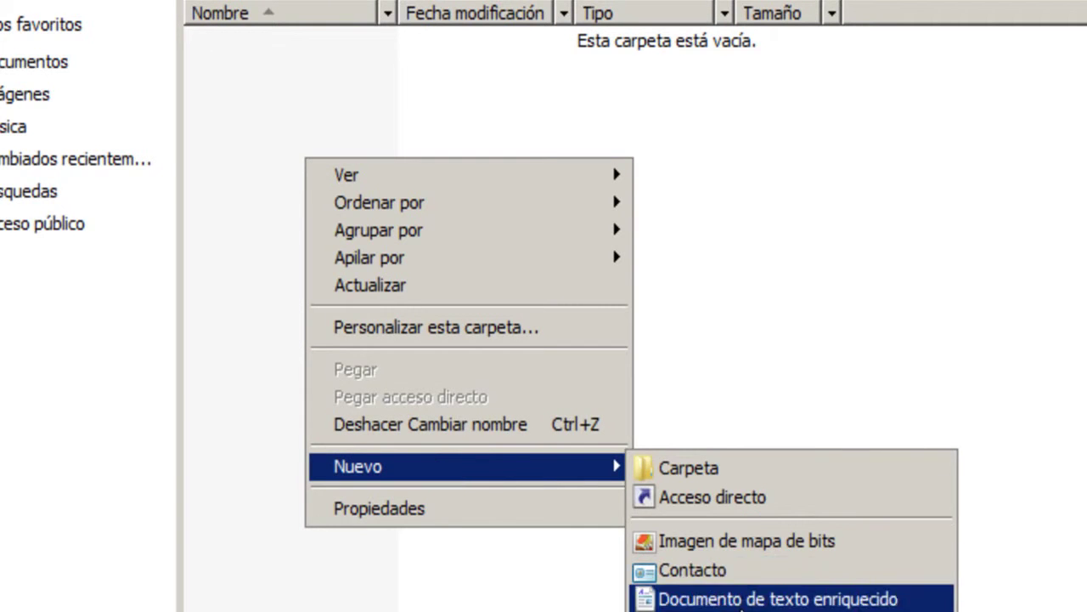
{"action": "left_click", "coordinate": [747, 610]}
{"action": "type", "text": "maldonadoc"}
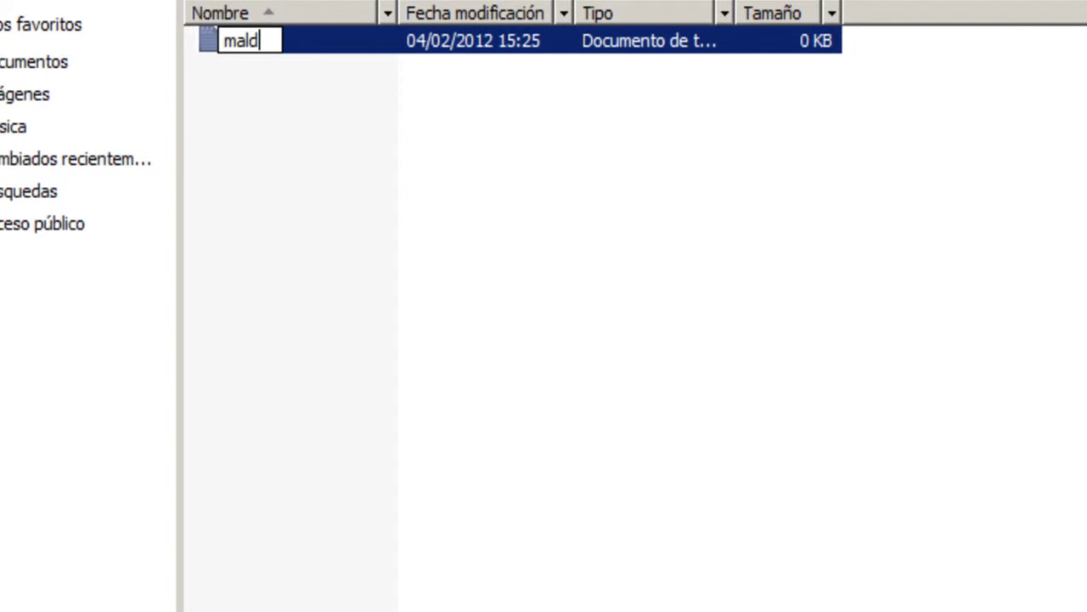
{"action": "key", "text": "Return"}
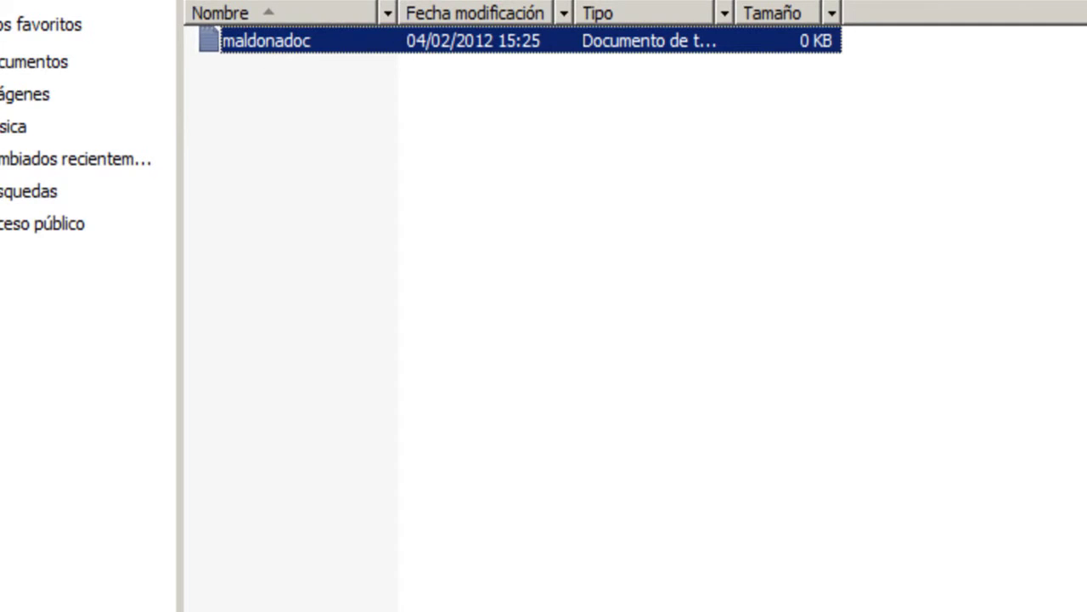
Step: Open the new text document, write "Felicidades!" in it, save it and exit Bloc de notas
{"action": "key", "text": "Return"}
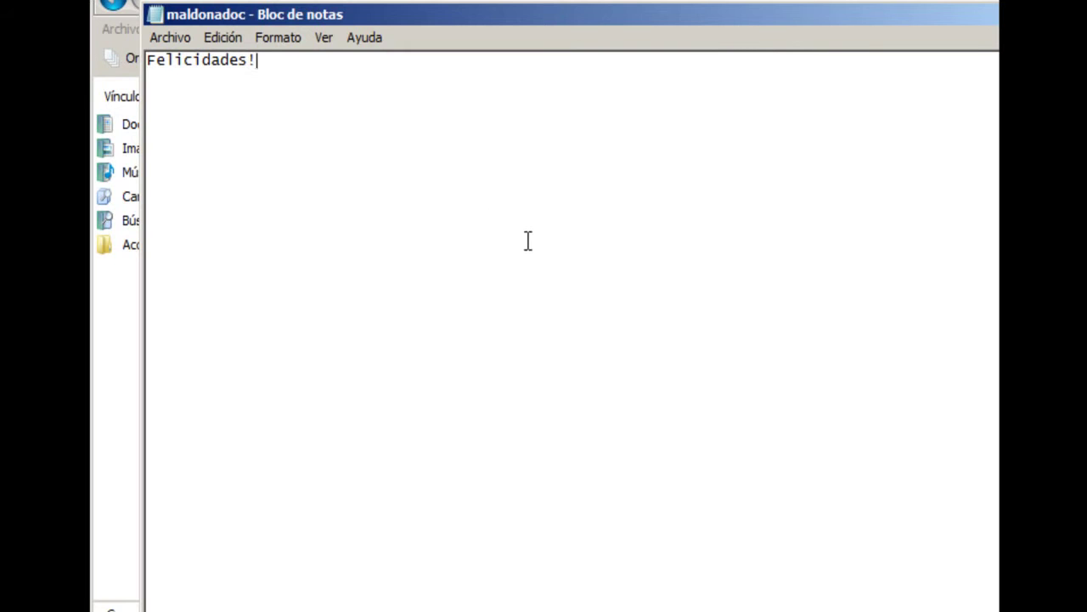
{"action": "left_click", "coordinate": [170, 37]}
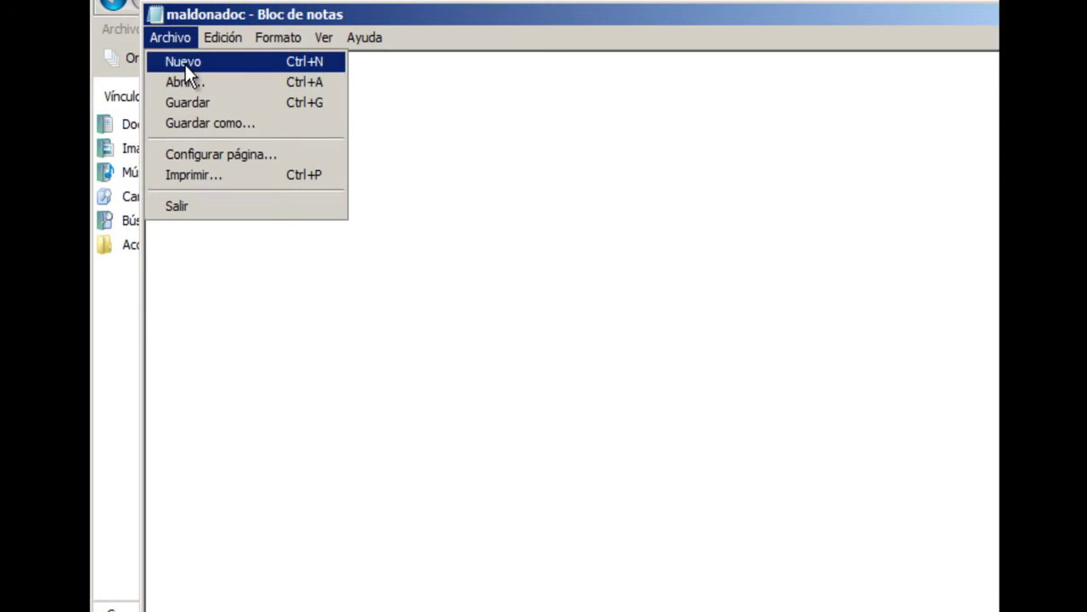
{"action": "left_click", "coordinate": [188, 102]}
{"action": "left_click", "coordinate": [178, 39]}
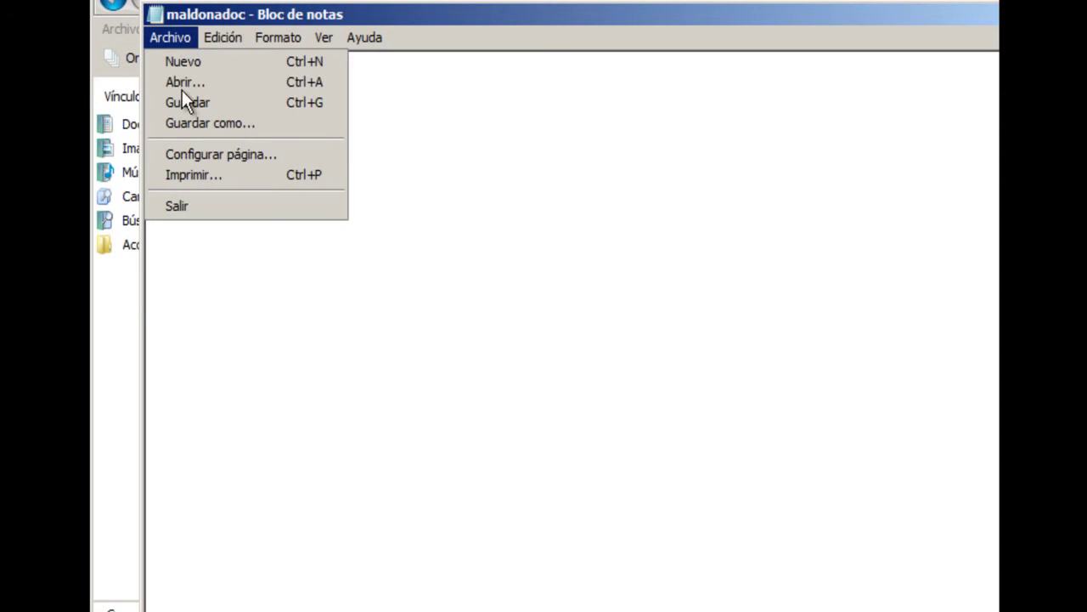
{"action": "left_click", "coordinate": [182, 206]}
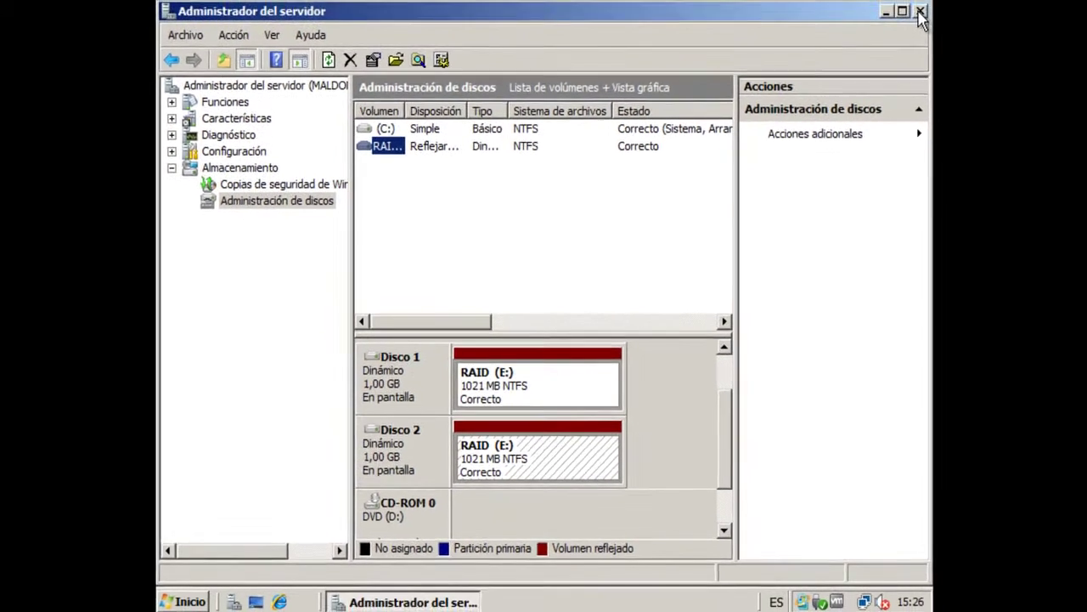
Step: Close Administrador del servidor and shut down the server, giving "adios" as the shutdown comment
{"action": "left_click", "coordinate": [922, 12]}
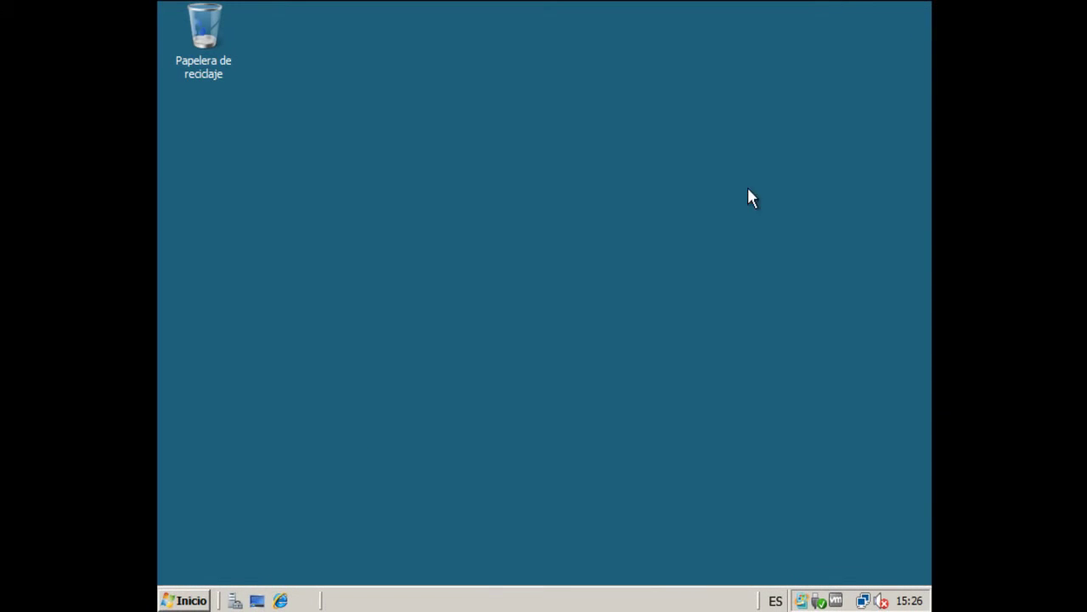
{"action": "left_click", "coordinate": [189, 593]}
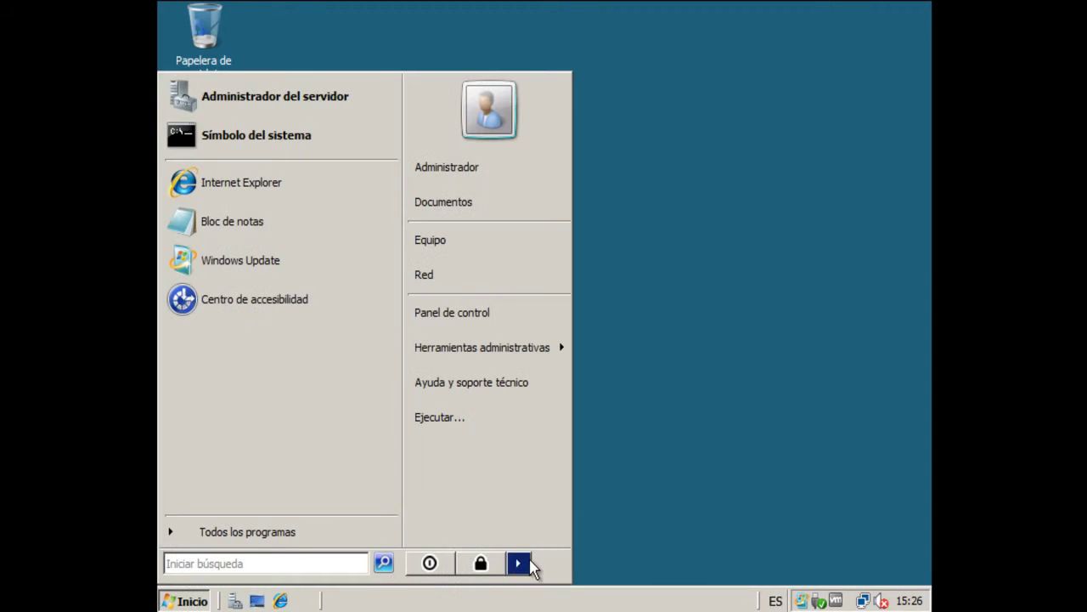
{"action": "mouse_move", "coordinate": [520, 566]}
{"action": "left_click", "coordinate": [572, 566]}
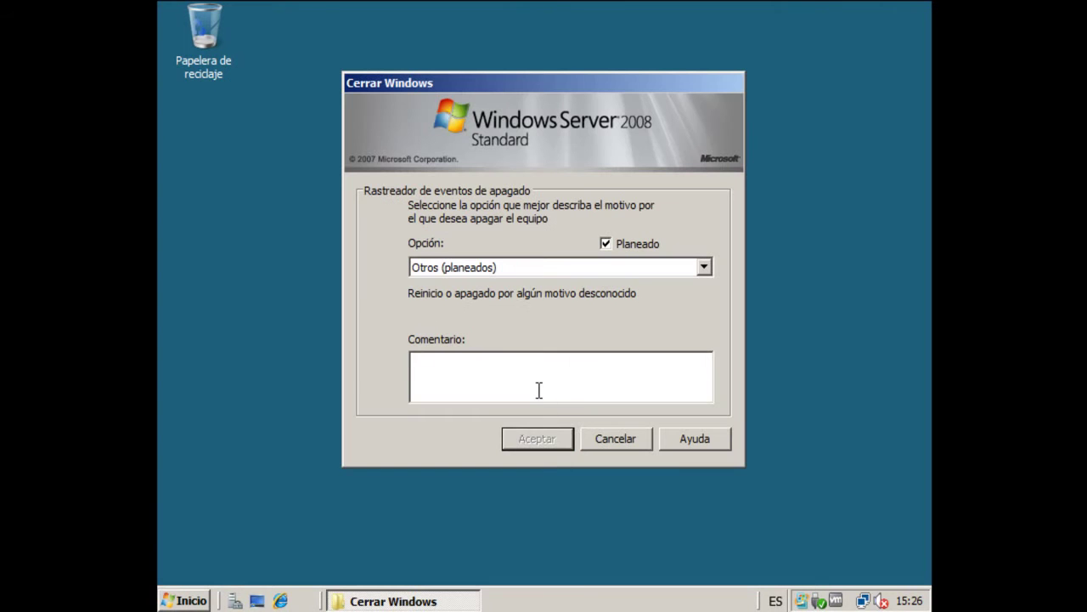
{"action": "type", "text": "adios"}
{"action": "left_click", "coordinate": [536, 442]}
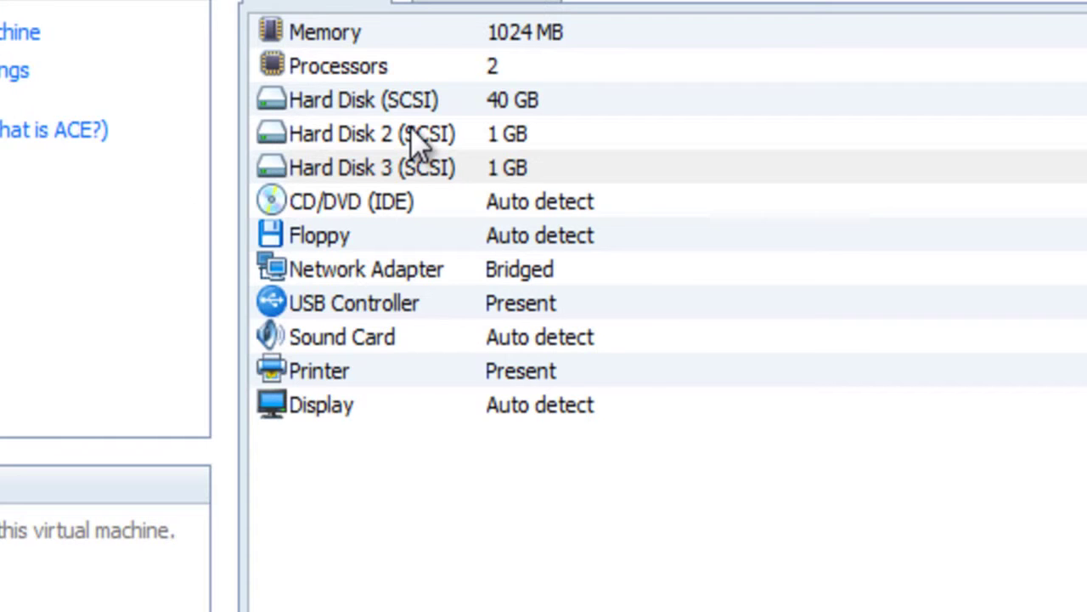
Step: Remove Hard Disk 2 (SCSI), 1 GB, in the virtual machine settings and accept the change
{"action": "left_click", "coordinate": [417, 138]}
{"action": "left_click", "coordinate": [418, 168]}
{"action": "left_click", "coordinate": [17, 74]}
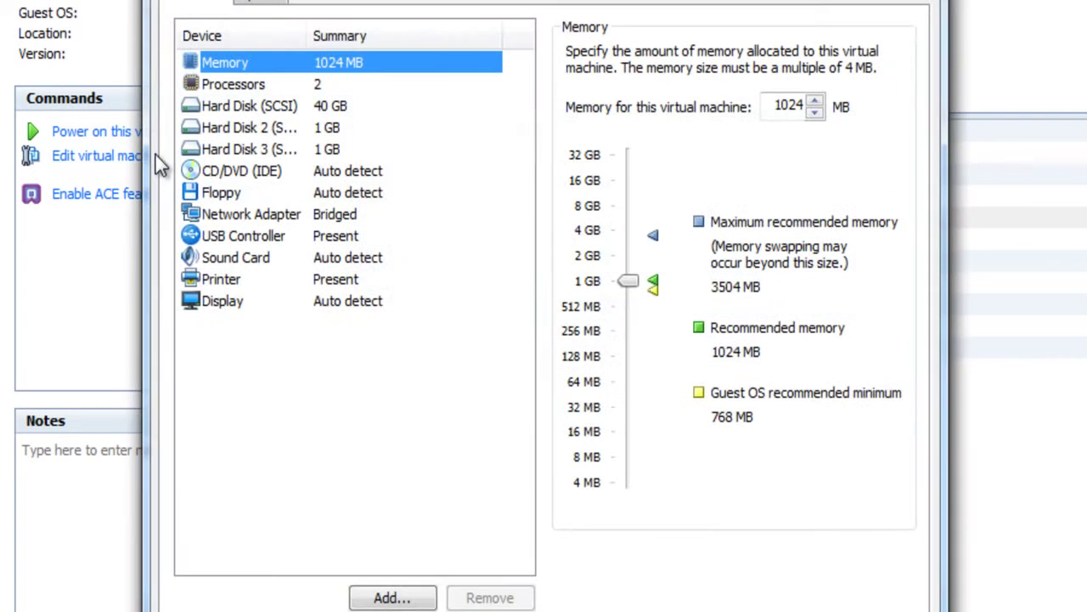
{"action": "left_click_drag", "start_coordinate": [306, 38], "coordinate": [408, 37]}
{"action": "left_click", "coordinate": [311, 132]}
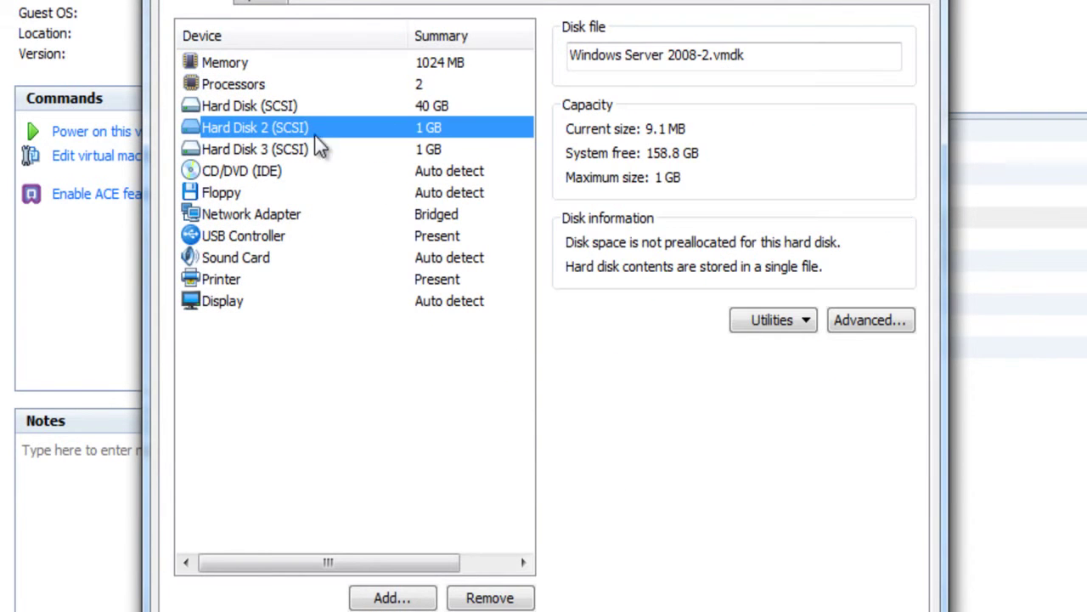
{"action": "left_click", "coordinate": [507, 597]}
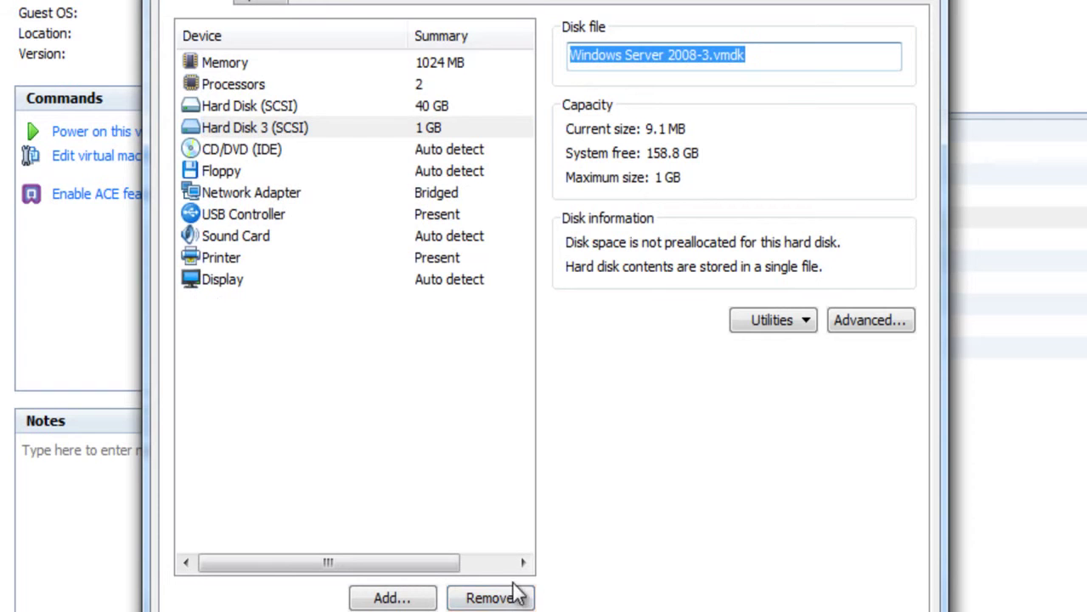
{"action": "key", "text": "Return"}
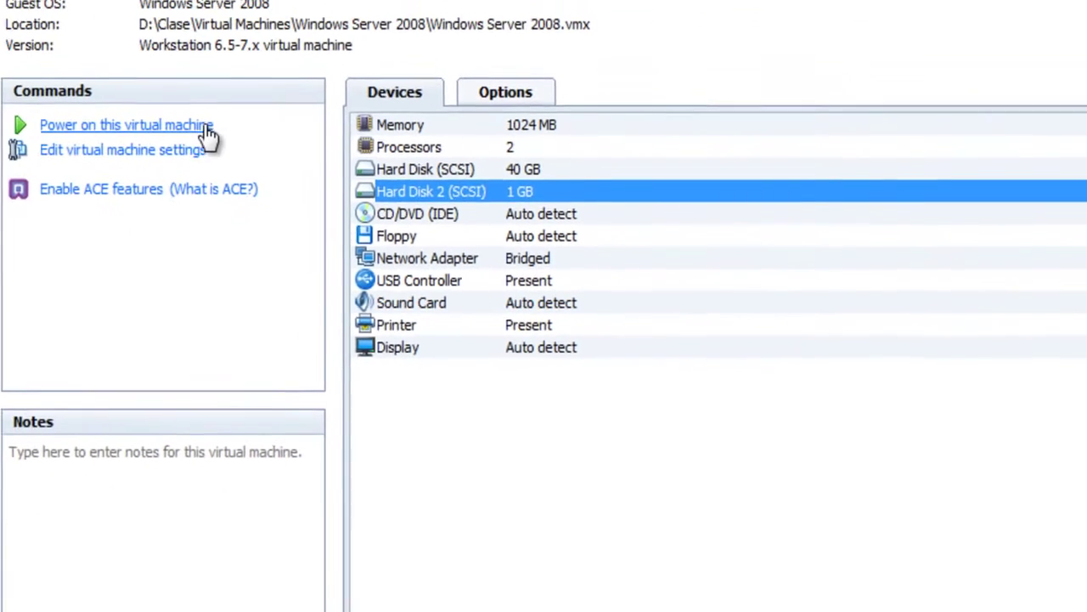
Step: Power on the virtual machine and check the drives listed in Equipo, closing the window when done
{"action": "left_click", "coordinate": [46, 45]}
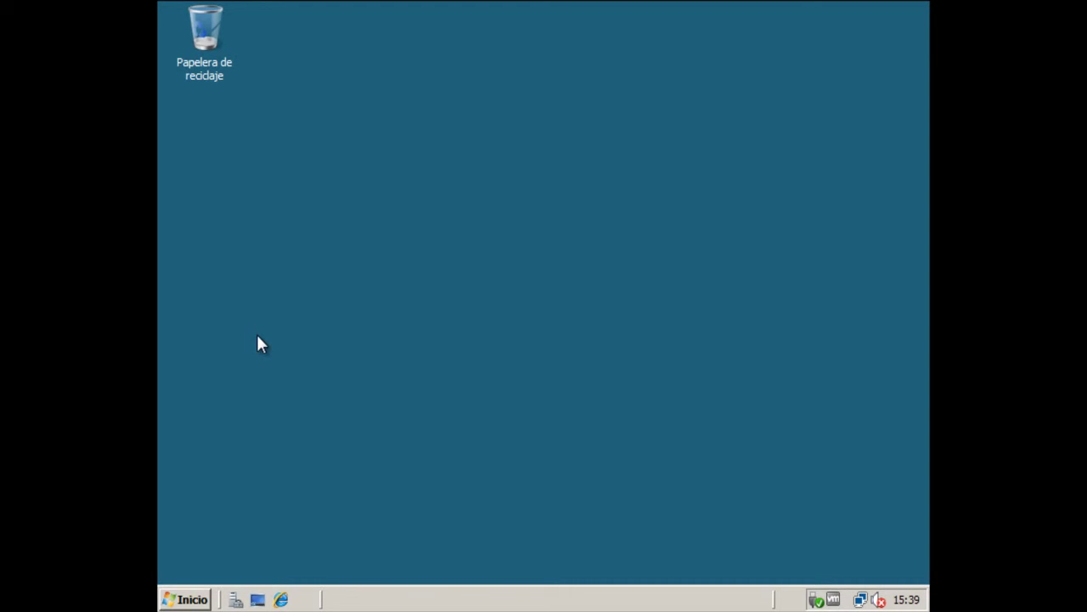
{"action": "left_click", "coordinate": [192, 598]}
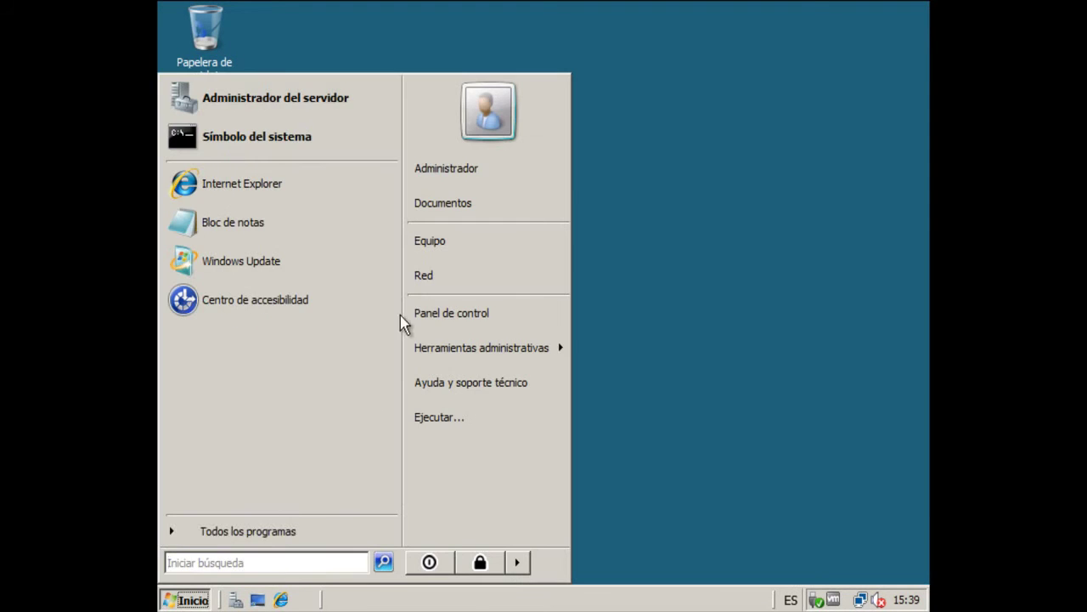
{"action": "left_click", "coordinate": [437, 253]}
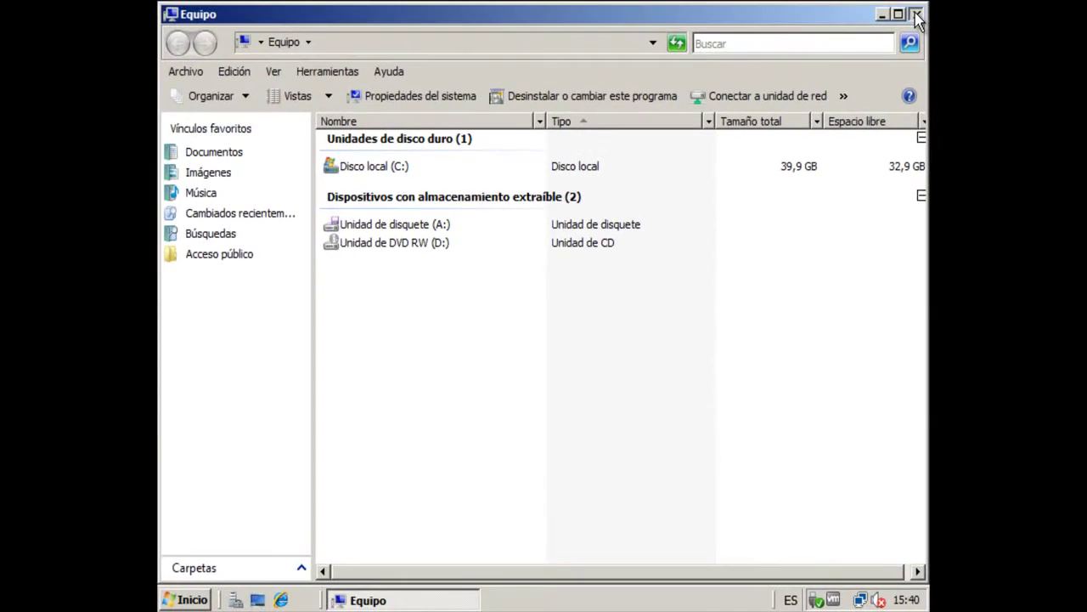
{"action": "key", "text": "alt+F4"}
Step: Open the computer's administration console and display Disco 1 and the missing disk in Administración de discos
{"action": "left_click", "coordinate": [202, 597]}
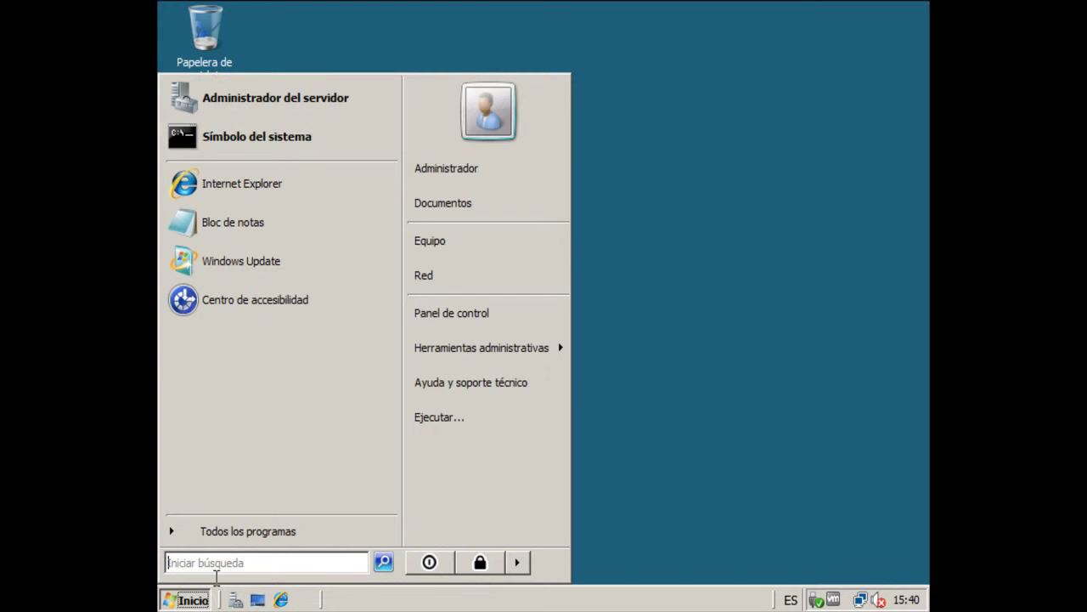
{"action": "right_click", "coordinate": [479, 239]}
{"action": "left_click", "coordinate": [514, 283]}
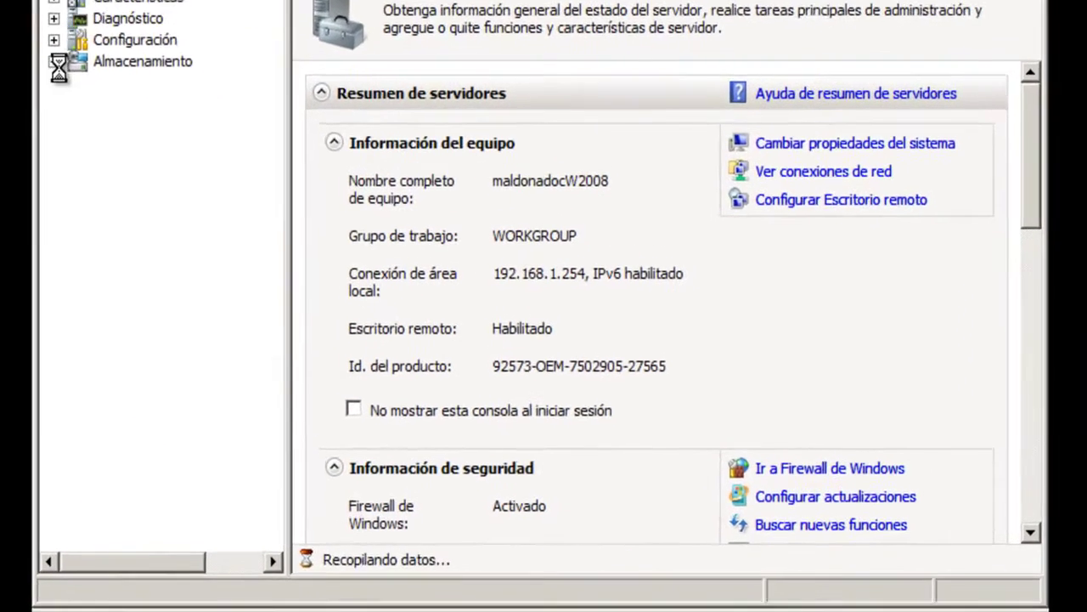
{"action": "left_click", "coordinate": [173, 169]}
{"action": "left_click", "coordinate": [240, 208]}
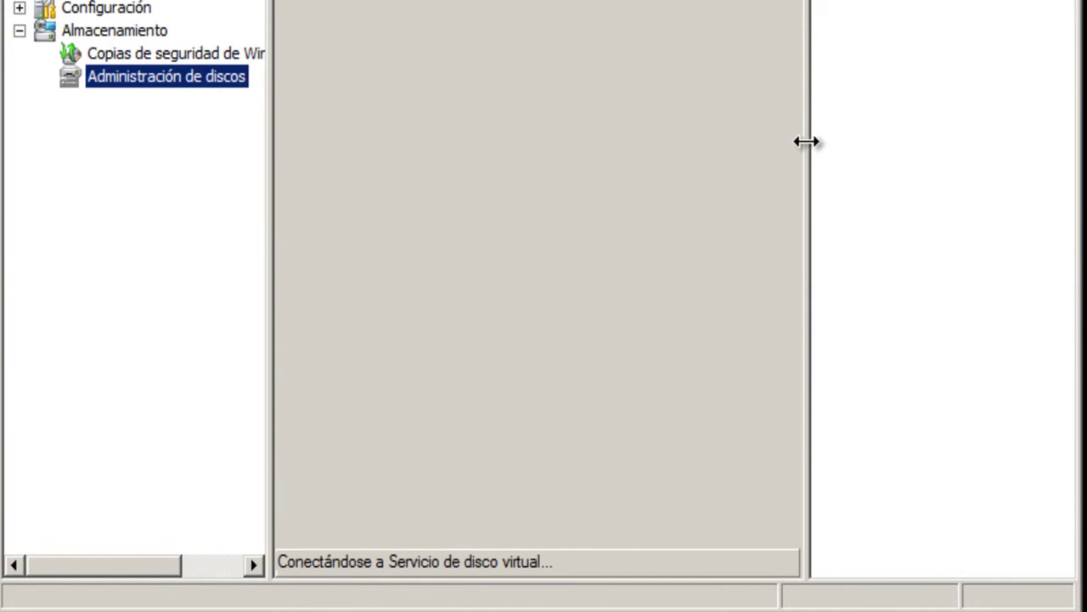
{"action": "left_click_drag", "start_coordinate": [805, 142], "coordinate": [874, 143]}
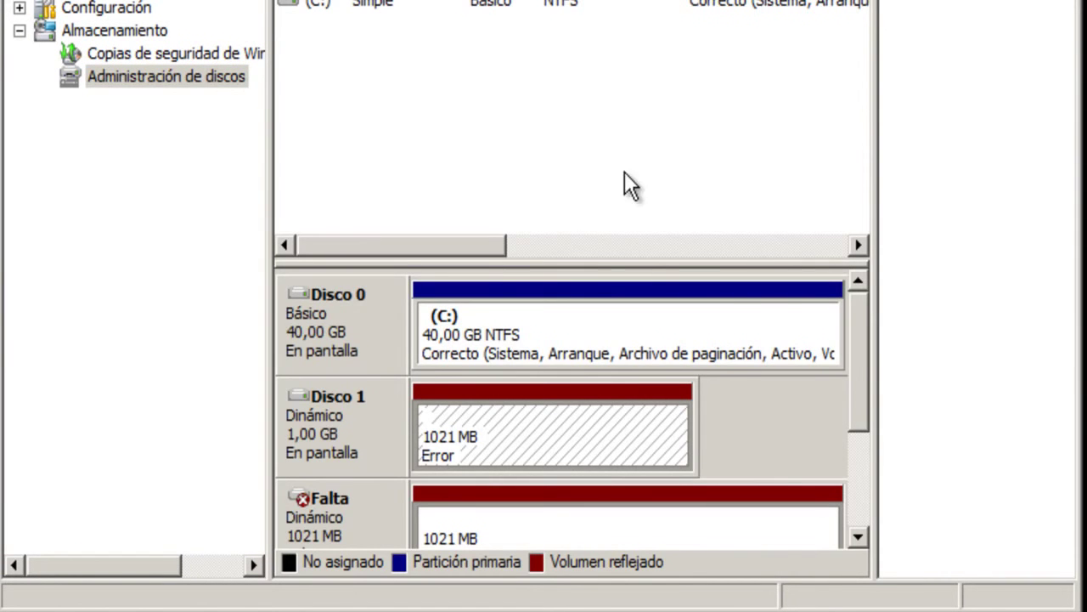
{"action": "left_click_drag", "start_coordinate": [856, 340], "coordinate": [864, 400]}
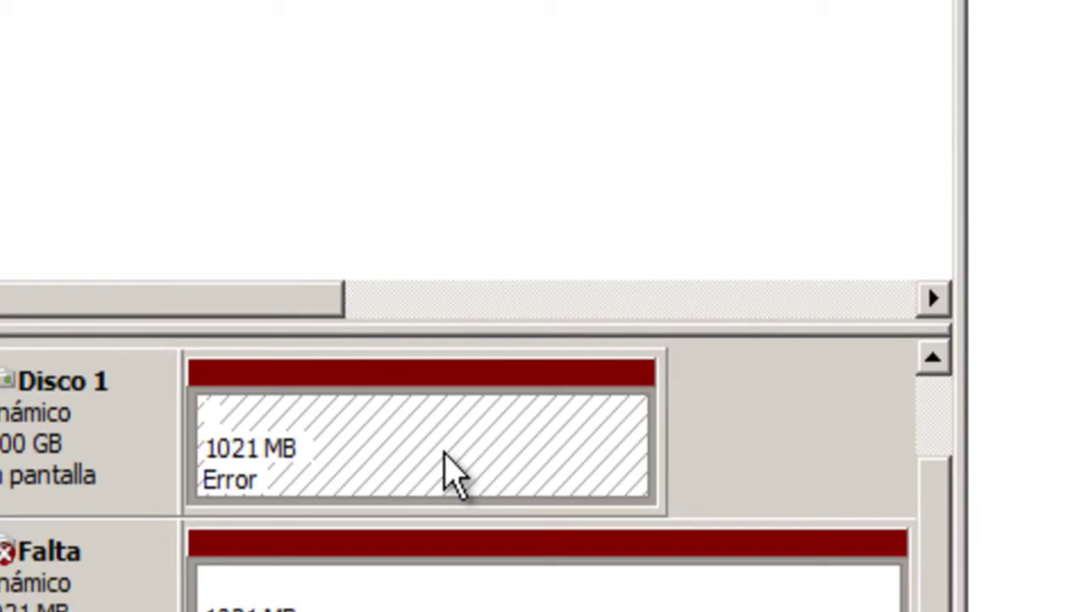
Step: Remove the mirror on the missing disk (Falta) from the failed mirrored volume, confirm it, and select the RAID volume
{"action": "right_click", "coordinate": [599, 200]}
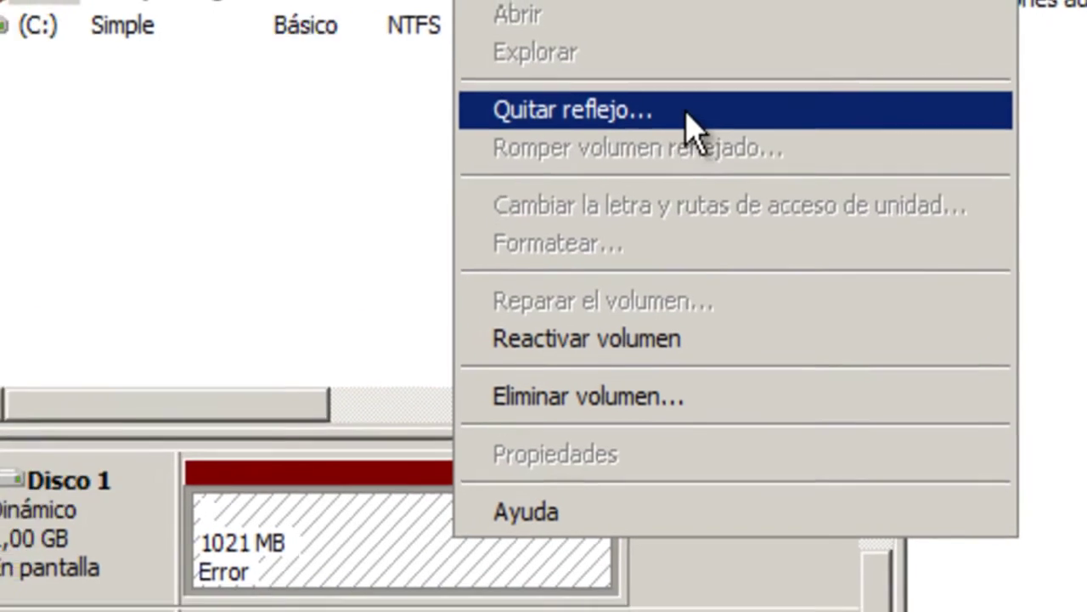
{"action": "left_click", "coordinate": [690, 119]}
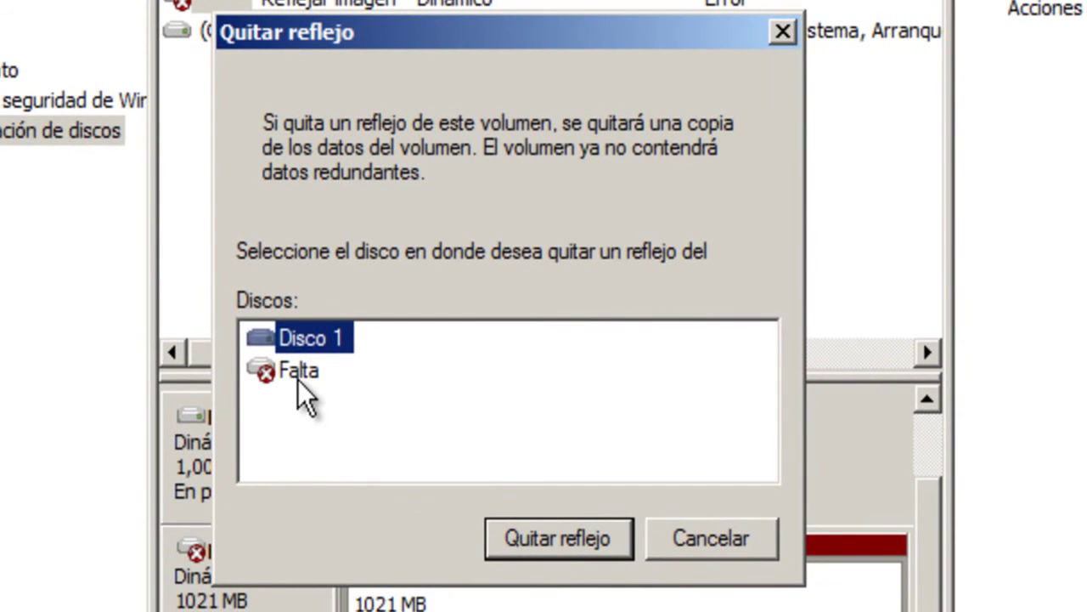
{"action": "left_click", "coordinate": [299, 373]}
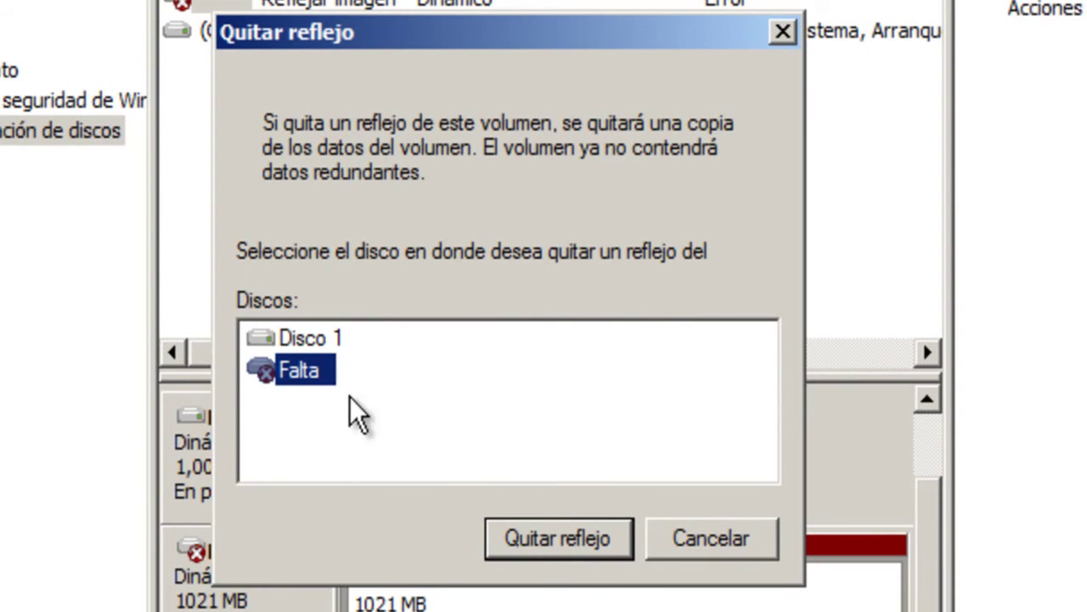
{"action": "left_click", "coordinate": [527, 539]}
{"action": "left_click", "coordinate": [544, 451]}
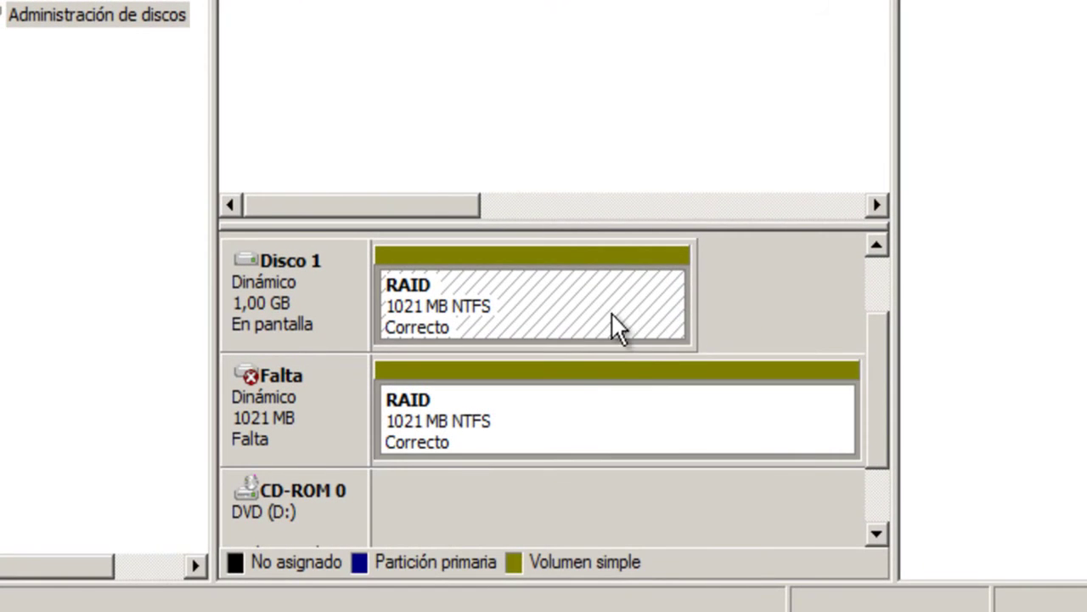
{"action": "left_click", "coordinate": [559, 403]}
{"action": "left_click", "coordinate": [387, 149]}
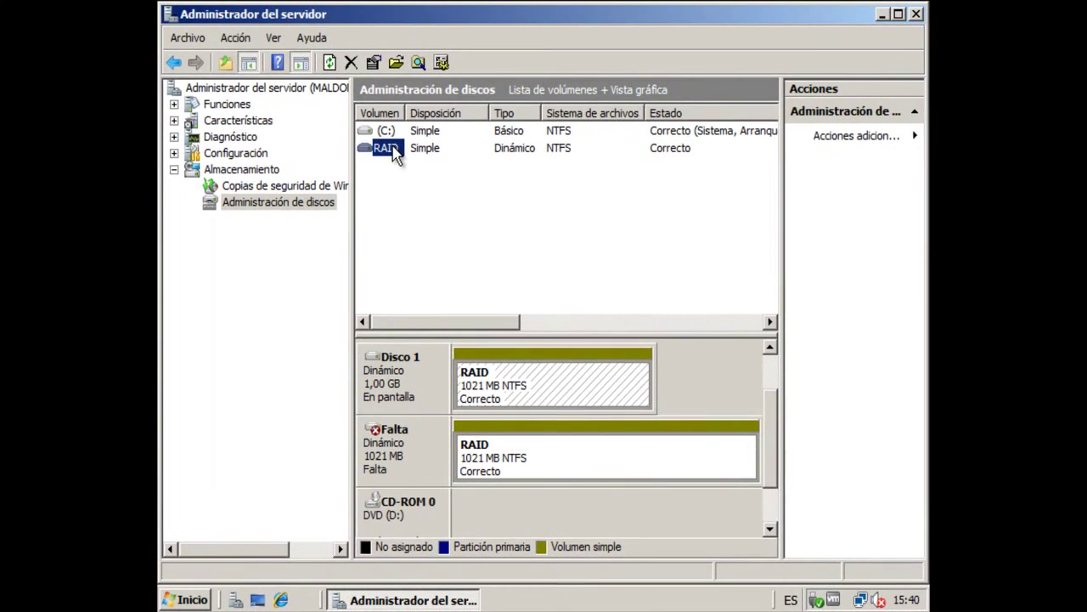
Step: Open the text document in the SMR folder on RAID (E:) and check its contents
{"action": "left_click", "coordinate": [194, 599]}
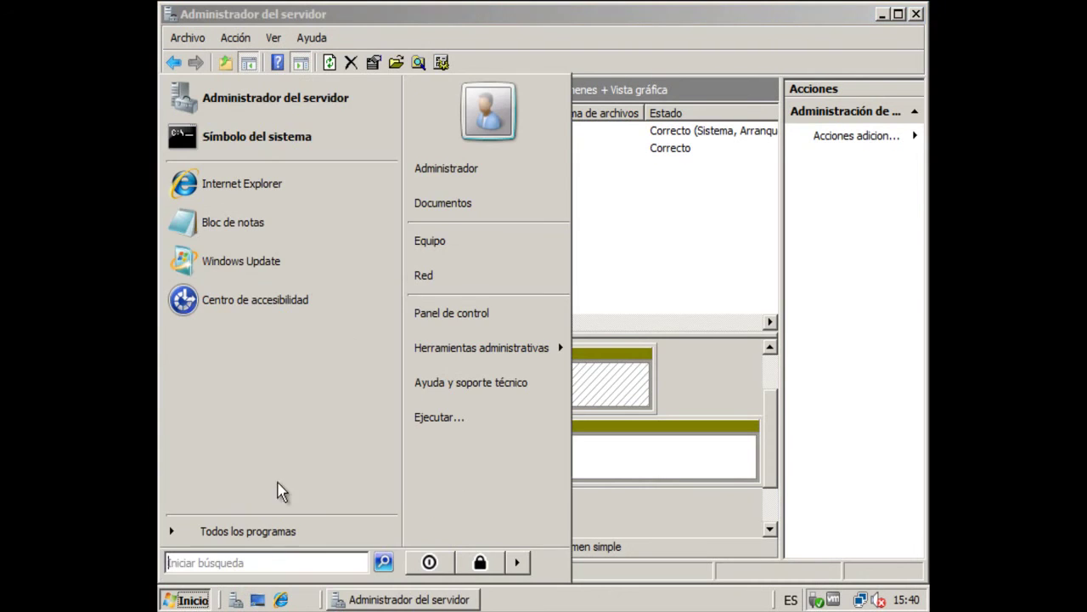
{"action": "left_click", "coordinate": [451, 239]}
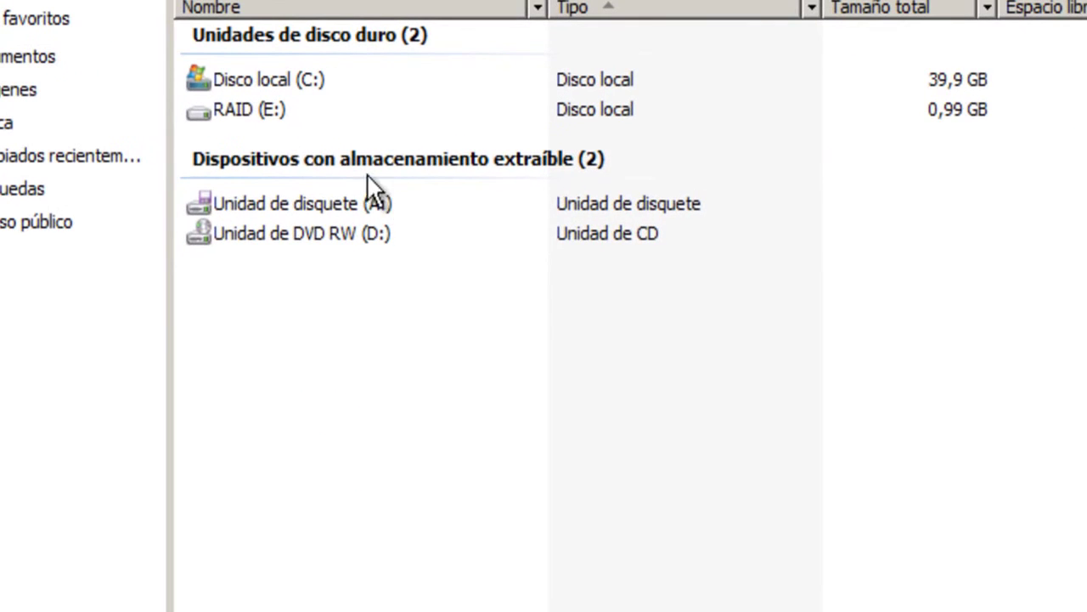
{"action": "double_click", "coordinate": [282, 109]}
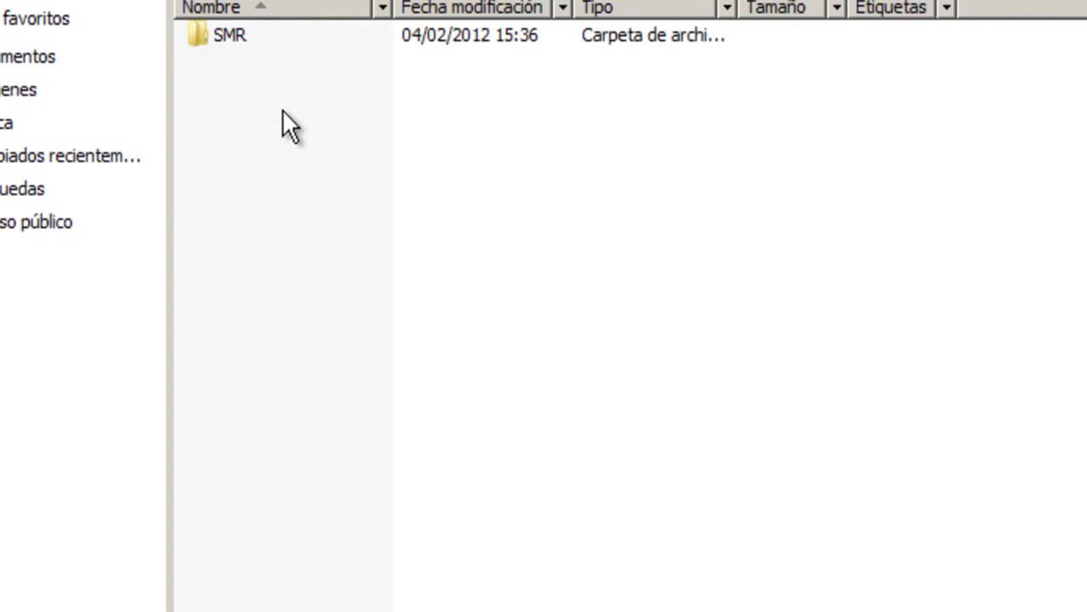
{"action": "double_click", "coordinate": [246, 36]}
{"action": "double_click", "coordinate": [274, 37]}
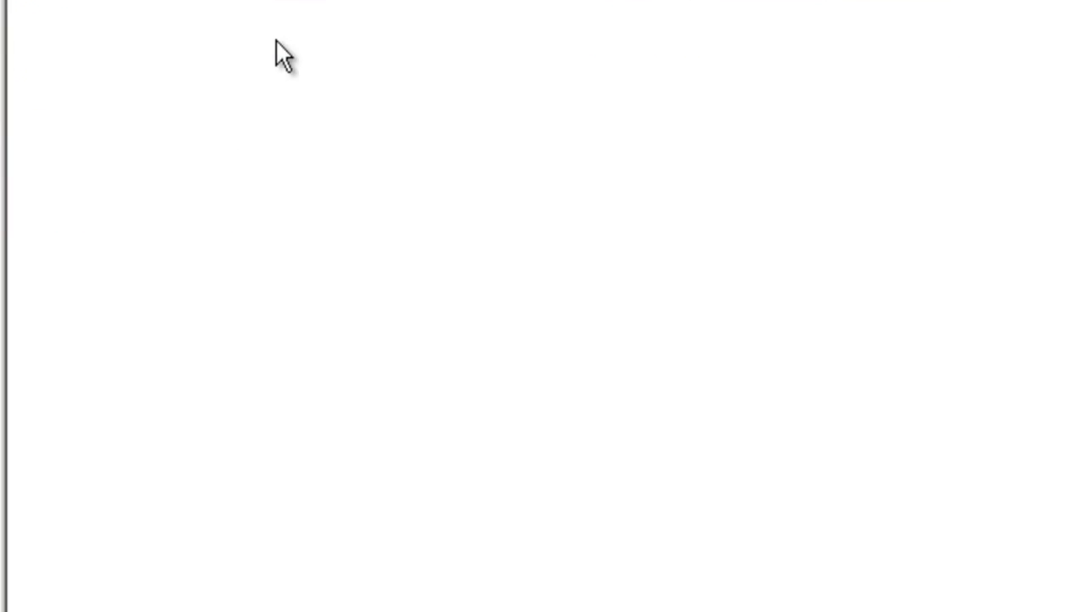
{"action": "key", "text": "ctrl+e"}
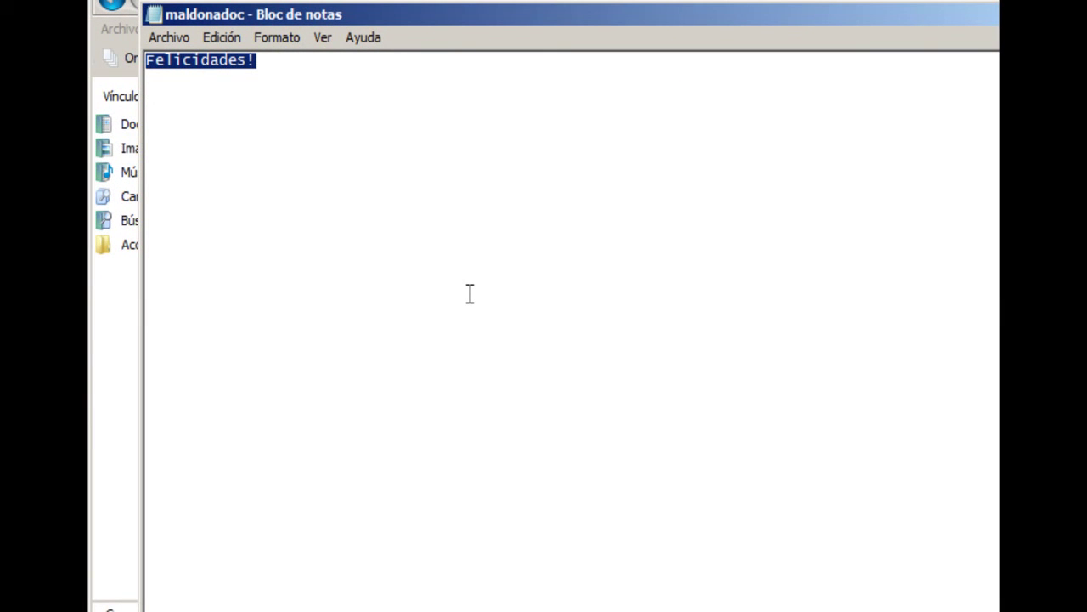
{"action": "key", "text": "alt"}
{"action": "left_click", "coordinate": [399, 248]}
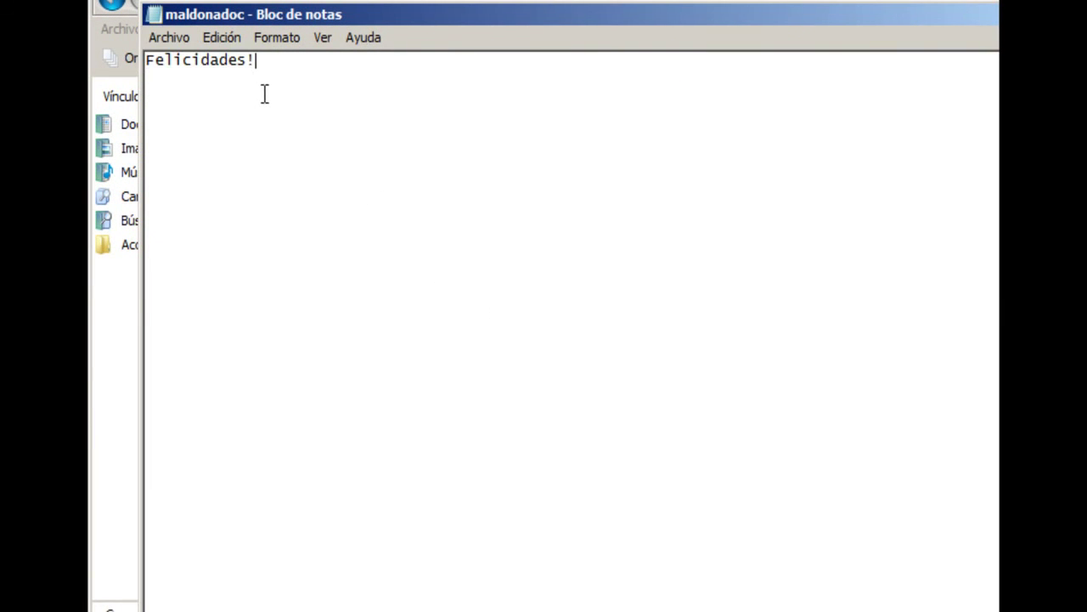